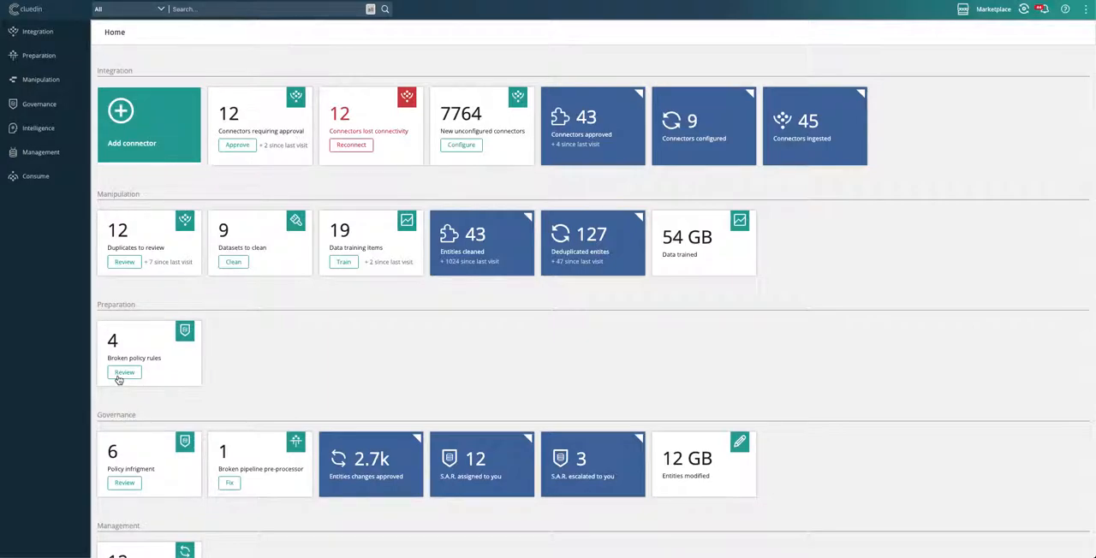
Step: Look over the home dashboard, open the organization's list of all connectors and start adding a new connector
scroll(119, 379, "down", 3)
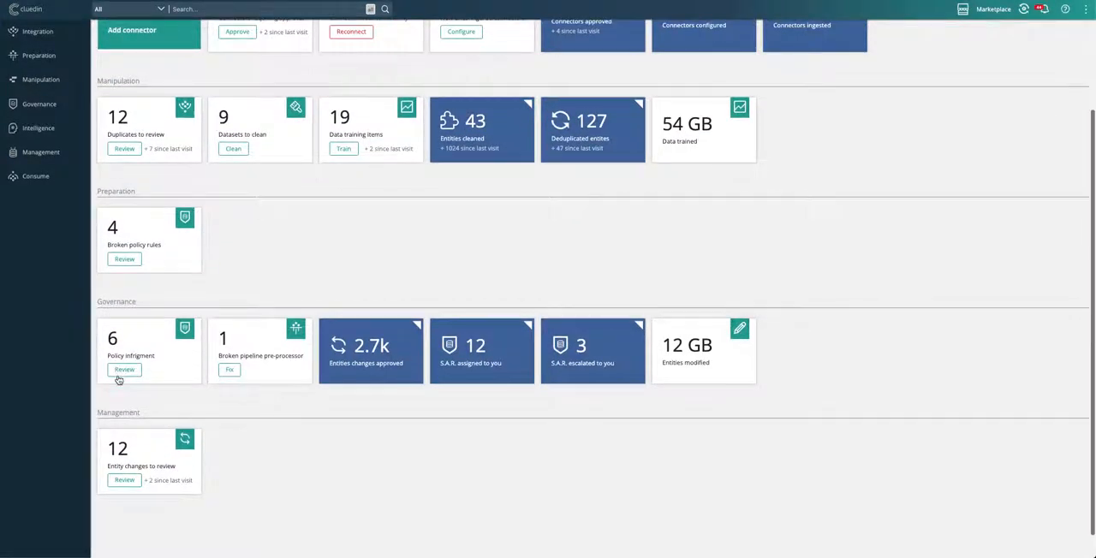
scroll(119, 379, "up", 2)
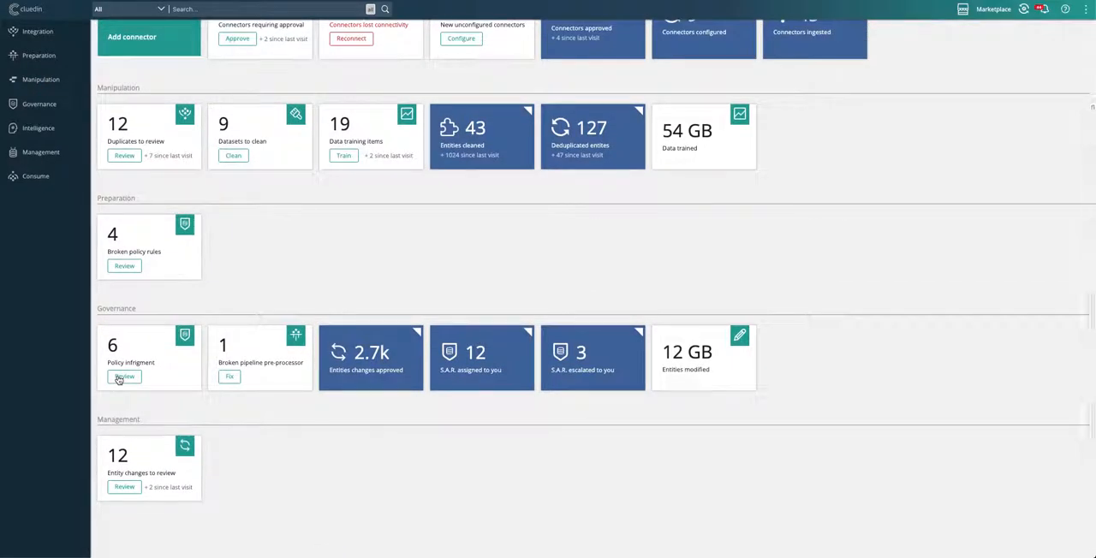
scroll(119, 379, "up", 1)
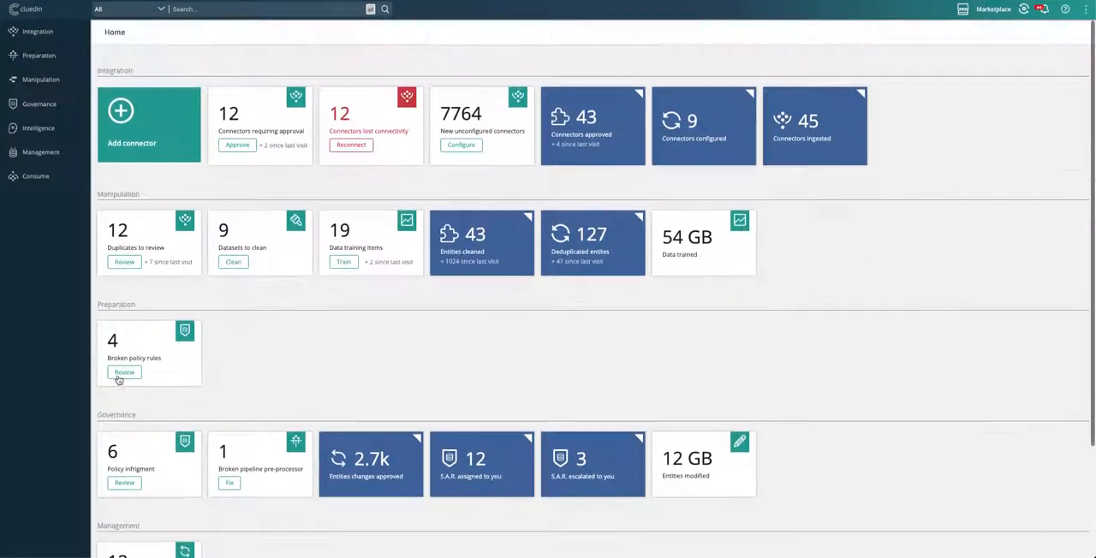
left_click(53, 42)
left_click(50, 55)
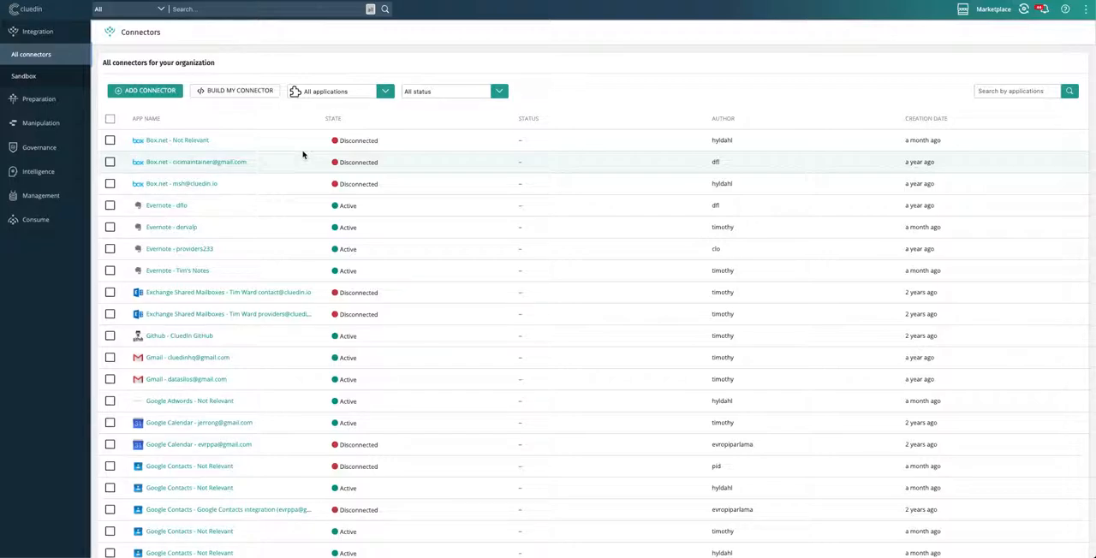
scroll(237, 174, "down", 1)
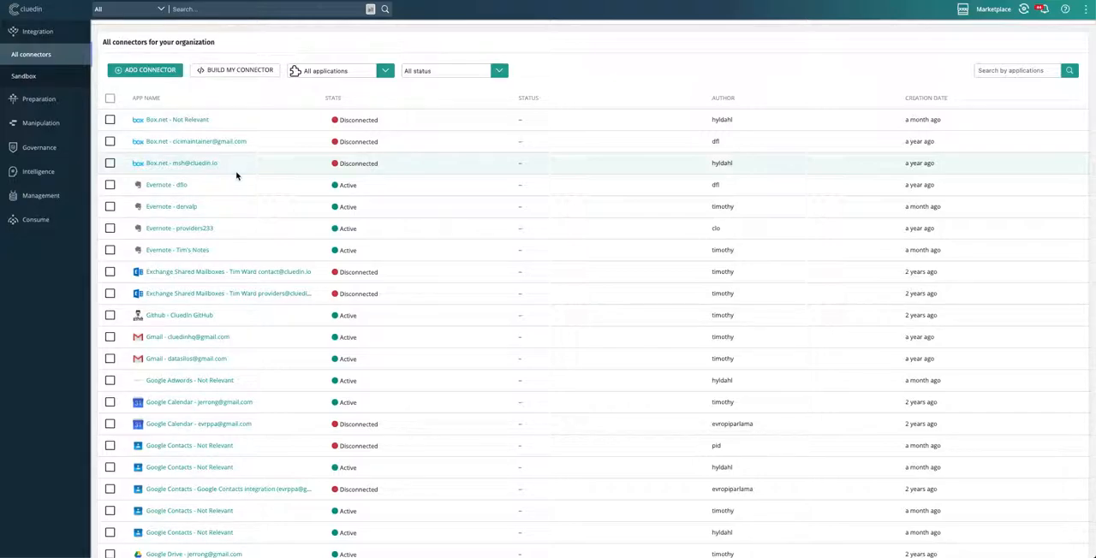
left_click(163, 75)
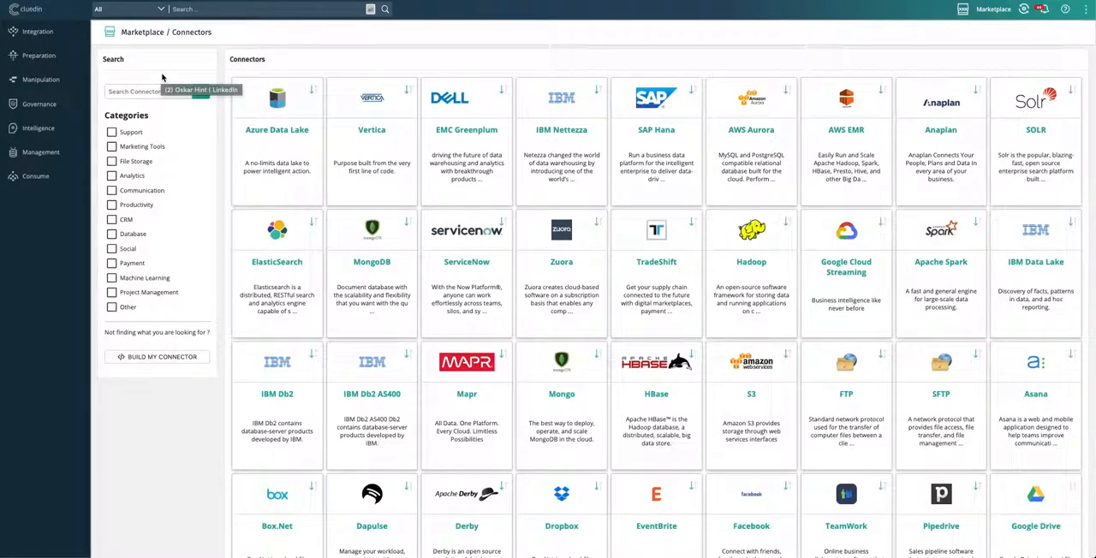
Step: Search the connector marketplace for "sales", "dyna", "lak" and "oracl", and clear the search
left_click(156, 90)
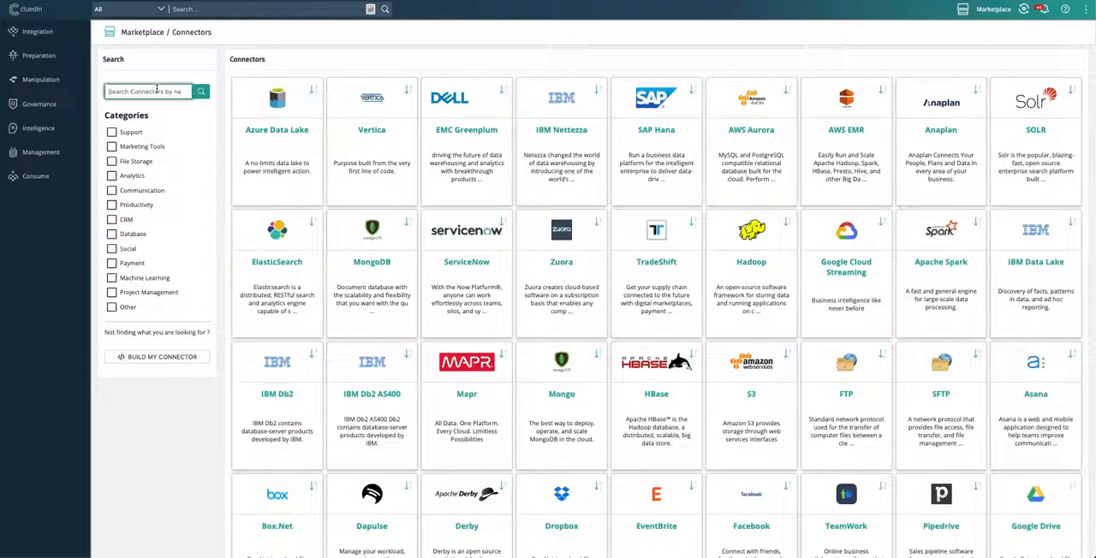
type("sales")
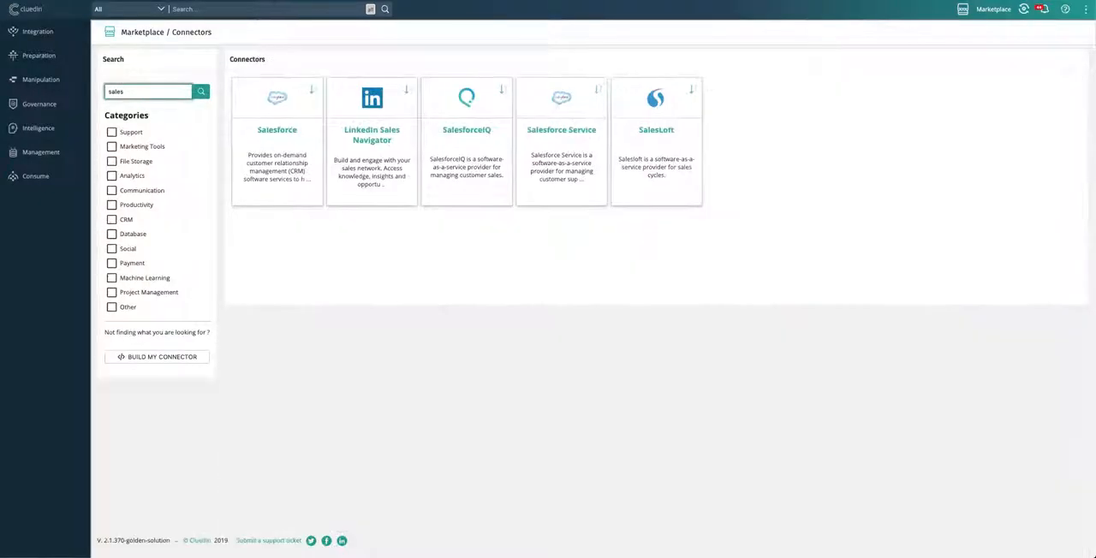
key("ctrl+a")
type("dyna")
key("ctrl+a")
type("lak")
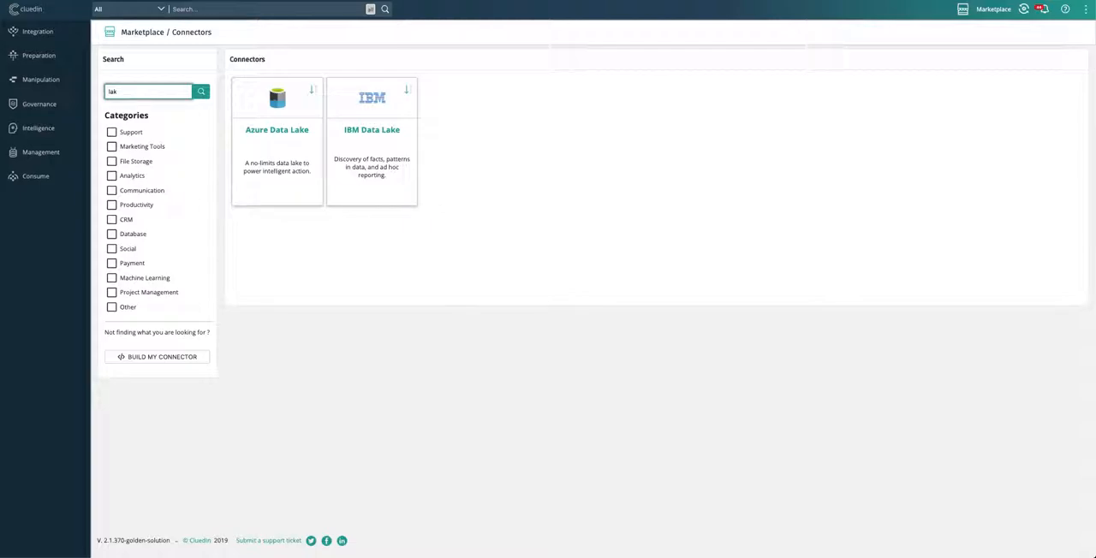
key("ctrl+a")
type("oracl")
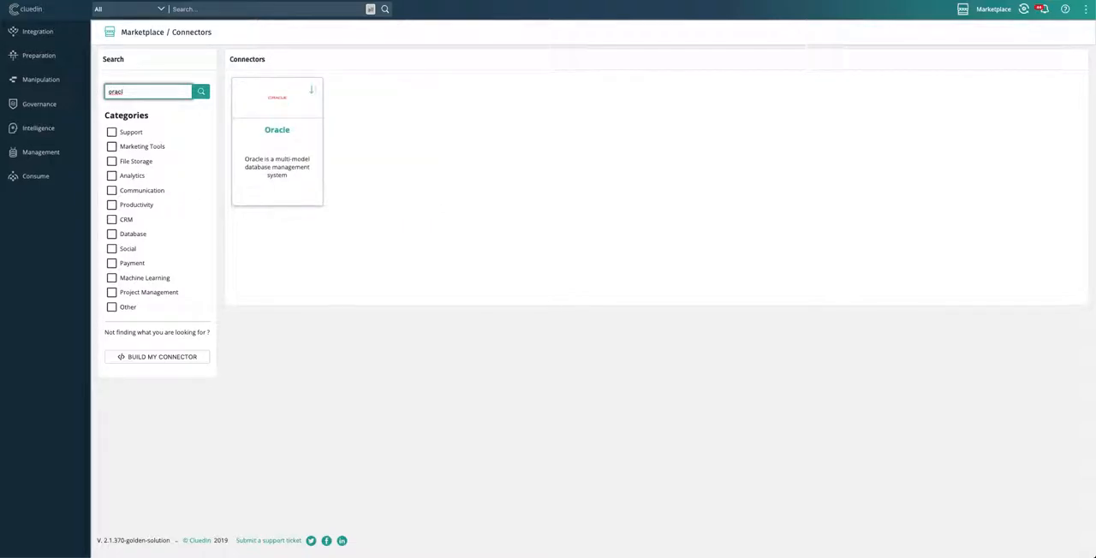
key("ctrl+a")
key("BackSpace")
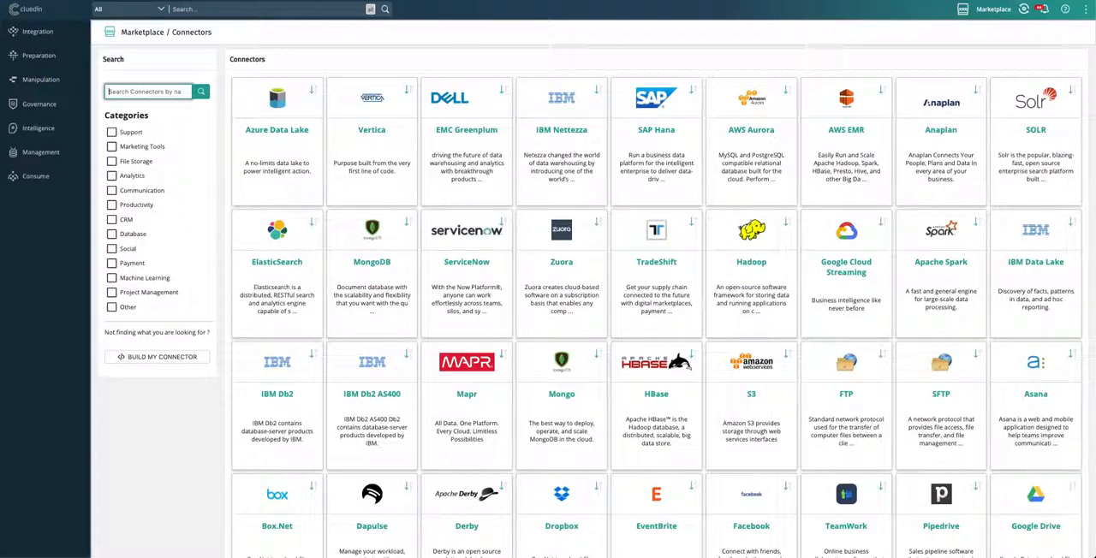
Step: Find the HubSpot connector by searching for "hub", and connect it by authenticating with the API token
type("hub")
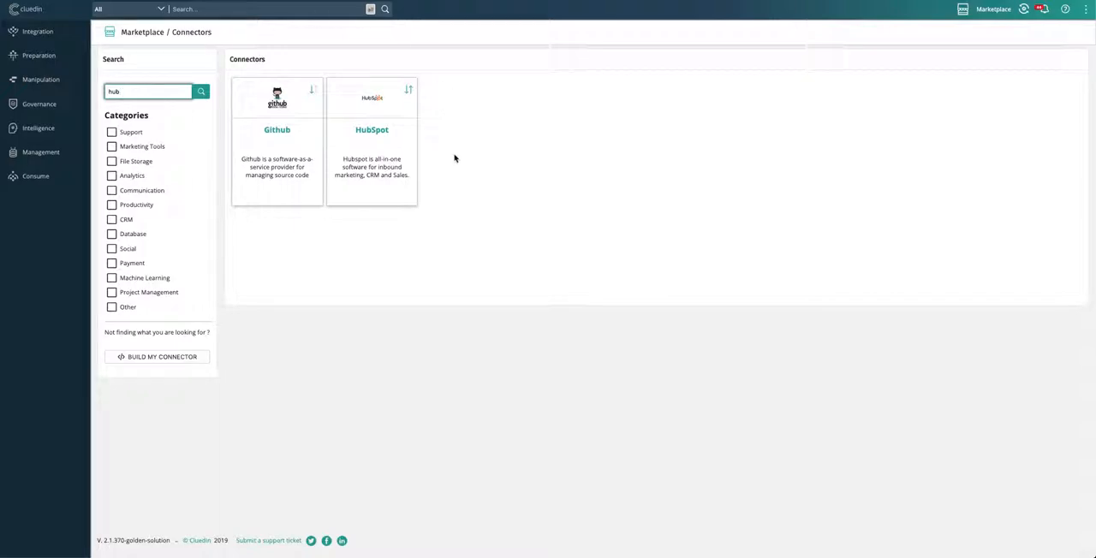
mouse_move(361, 147)
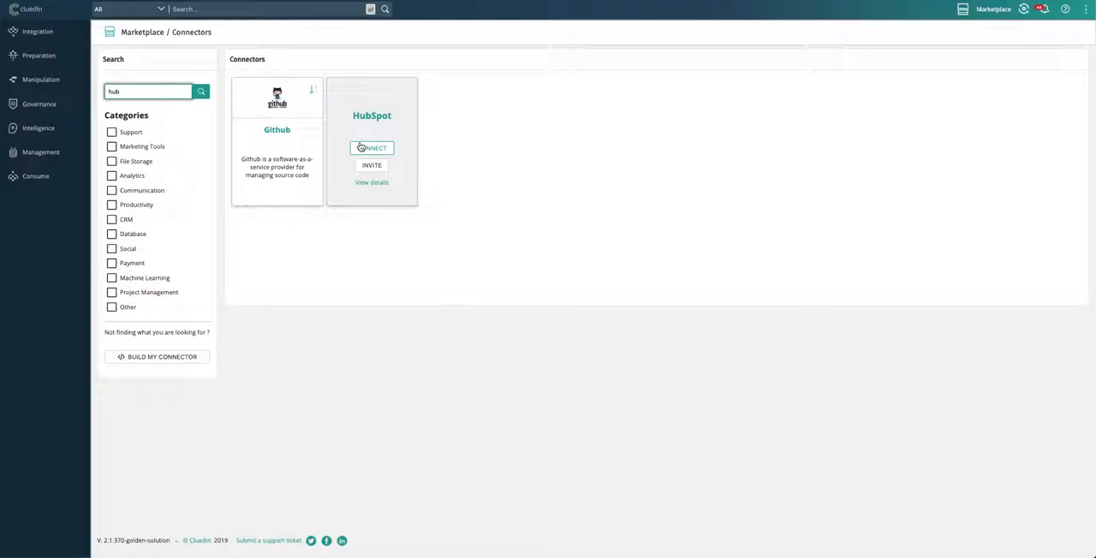
left_click(360, 147)
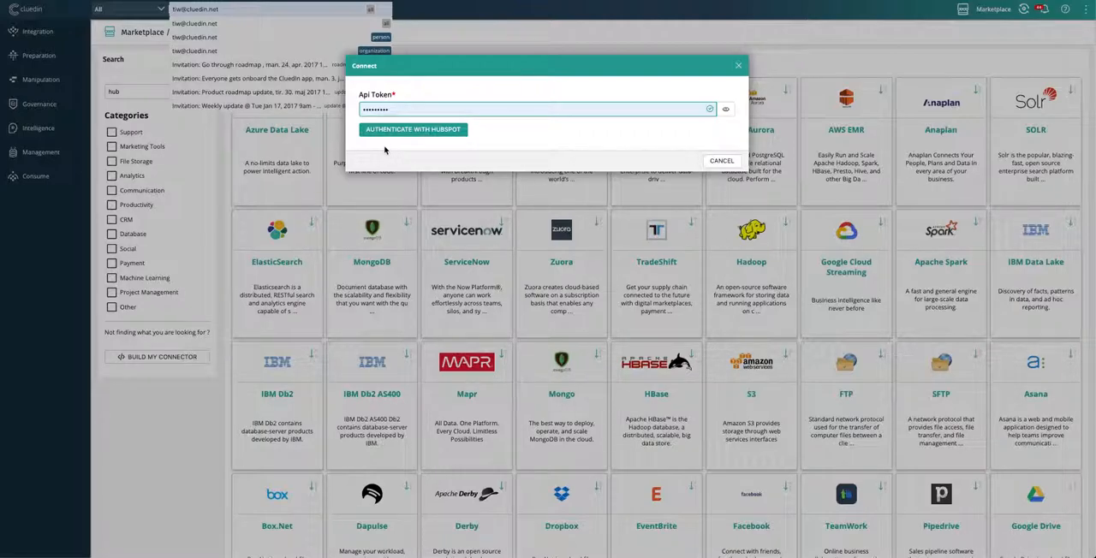
left_click(414, 130)
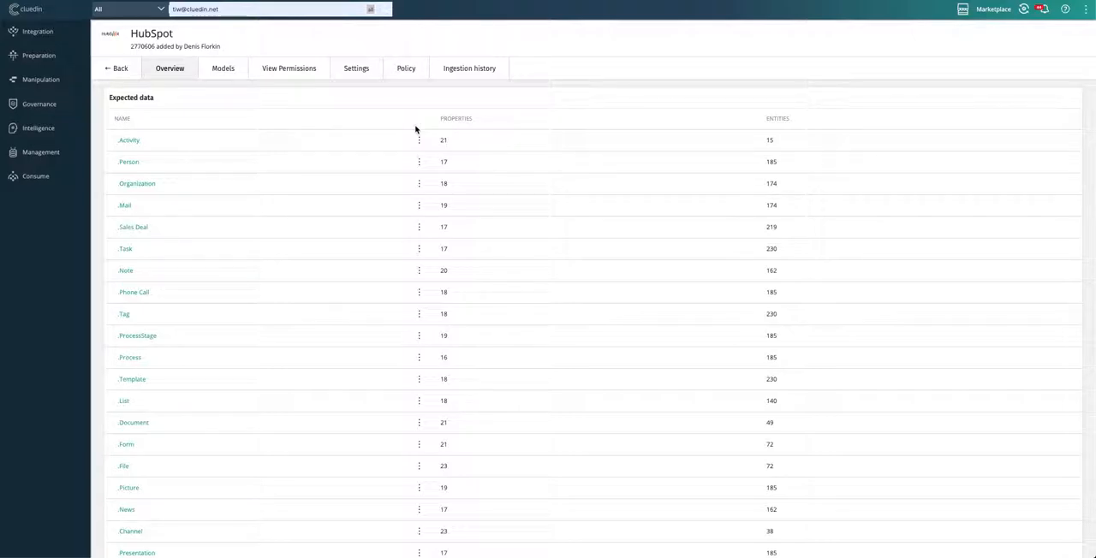
Step: Review HubSpot's expected data, open the Organization model in a separate browser tab and return to the connector overview
scroll(415, 130, "down", 3)
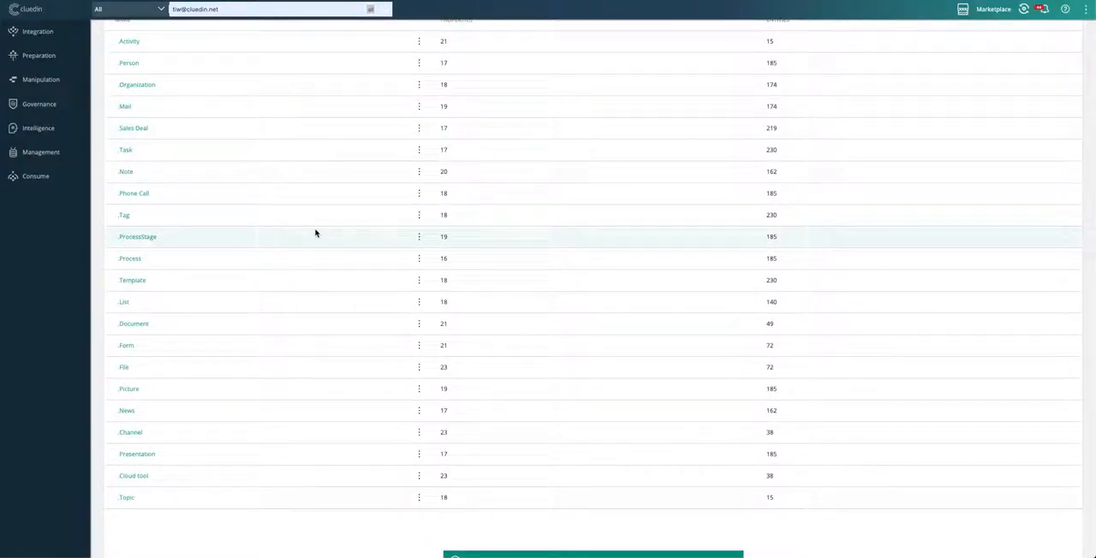
scroll(315, 233, "up", 3)
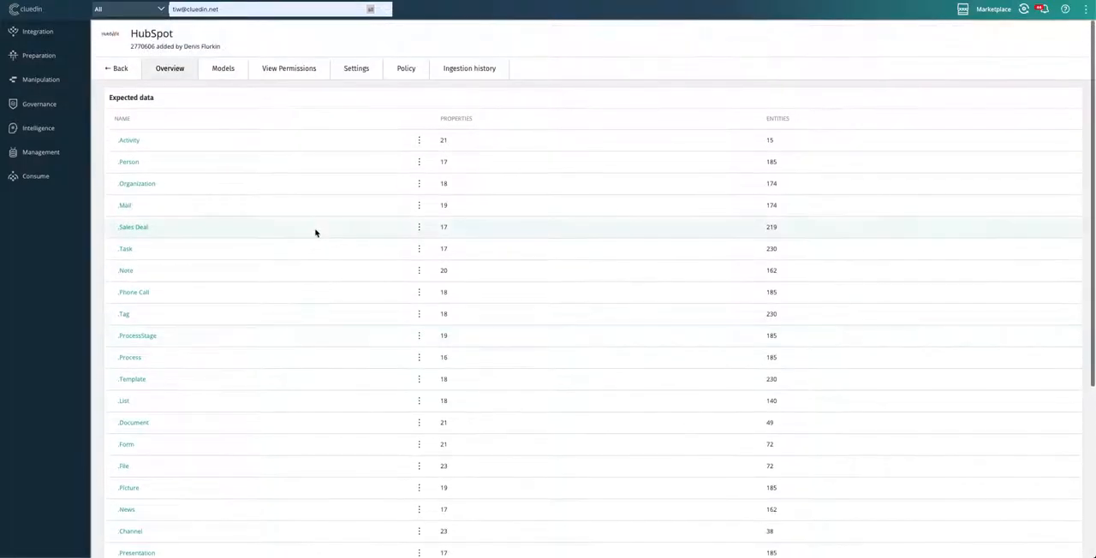
double_click(142, 187)
right_click(142, 187)
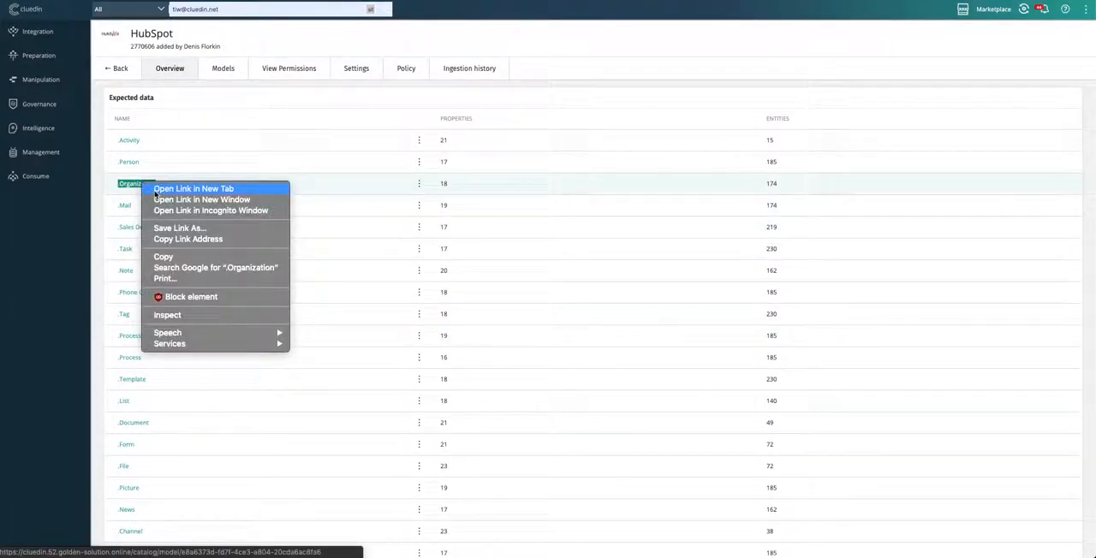
left_click(154, 190)
left_click(308, 1)
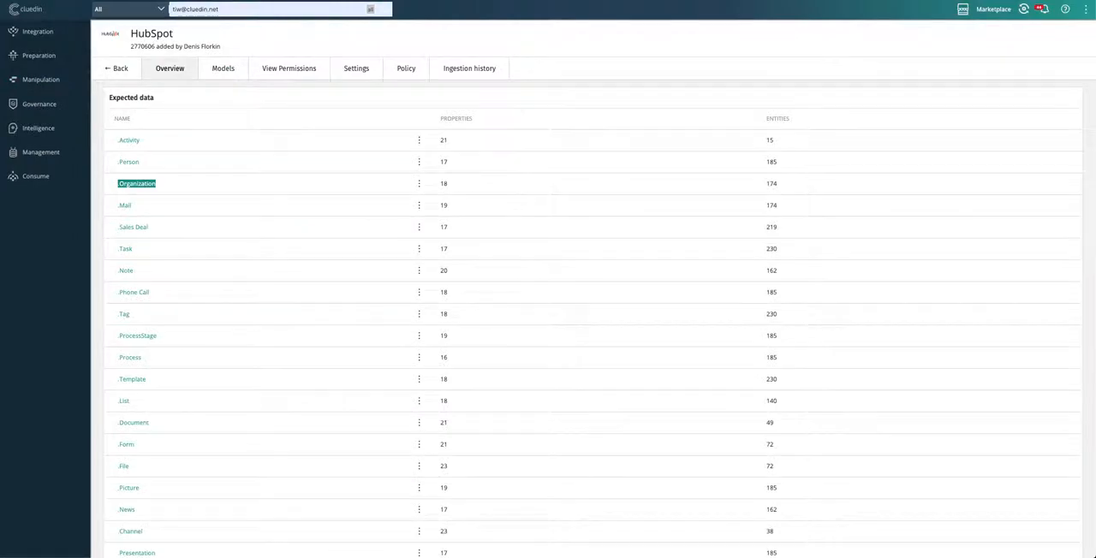
Step: Go on to the HubSpot connector's webhook settings and start ingesting with all real-time events enabled
scroll(445, 454, "down", 5)
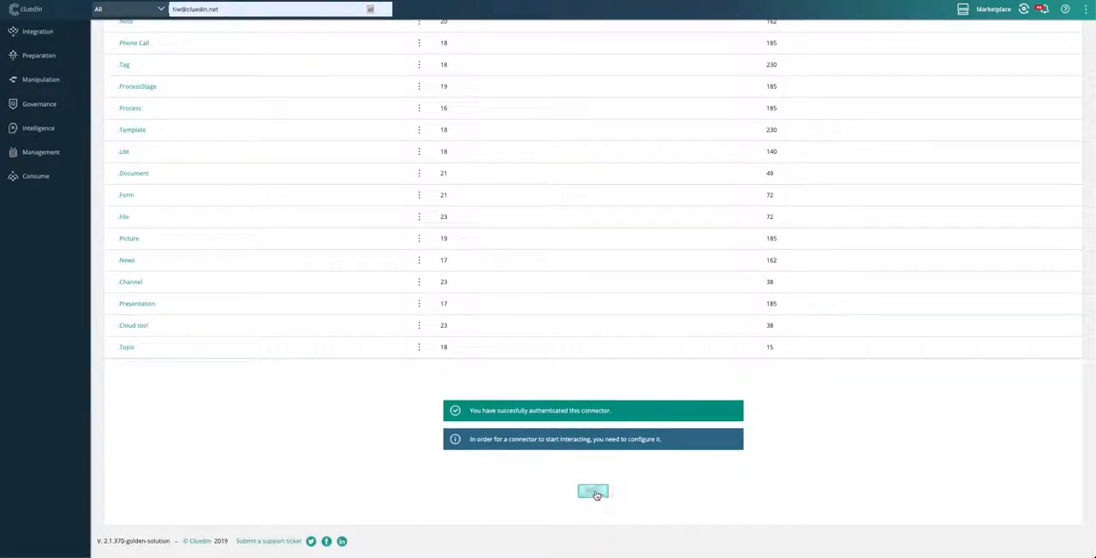
left_click(591, 492)
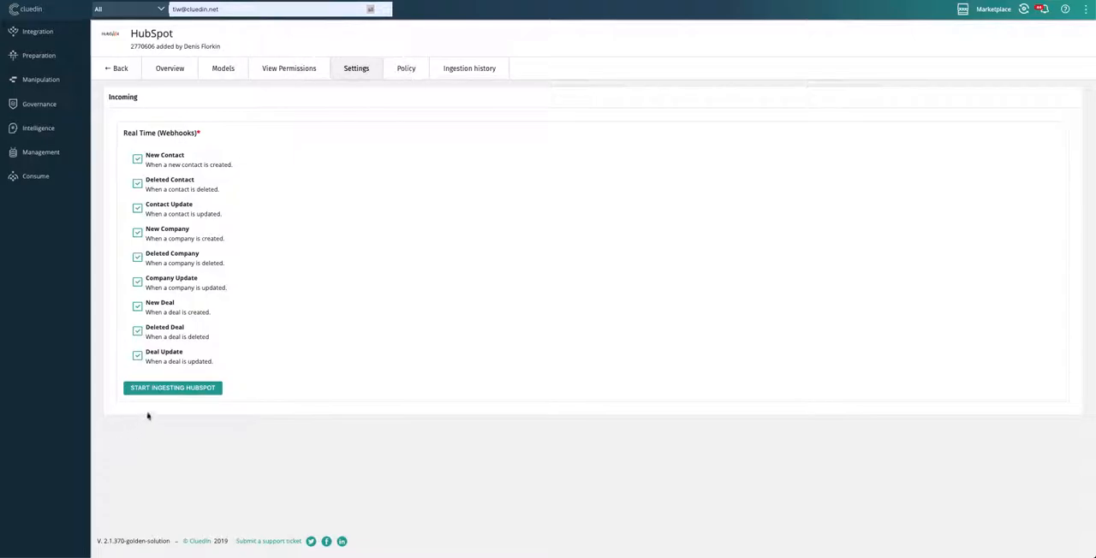
left_click(166, 392)
left_click(167, 390)
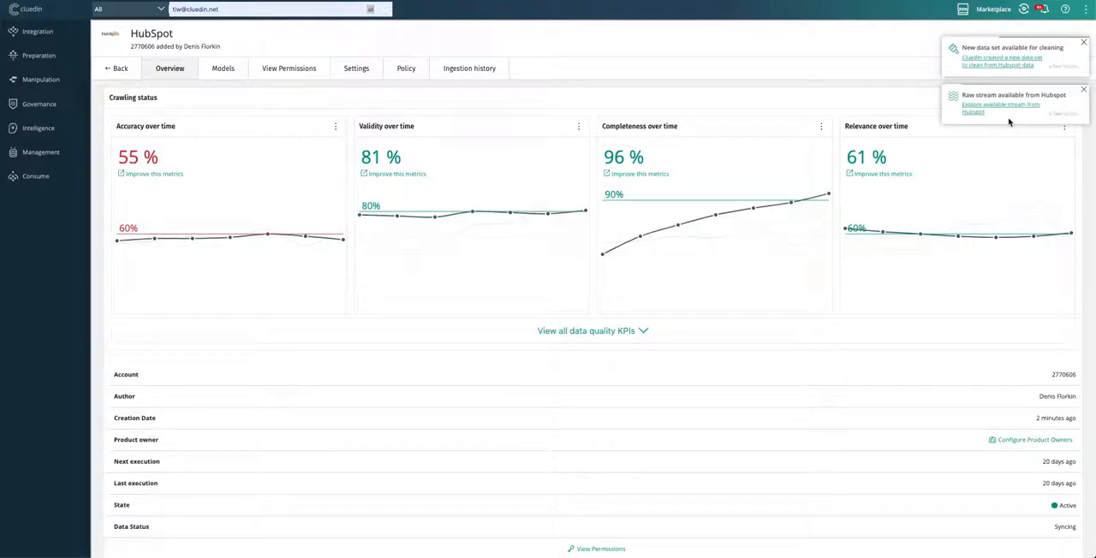
Step: Show all data quality KPIs and inspect the accuracy KPI's threshold and advanced conditions without saving changes
left_click(638, 330)
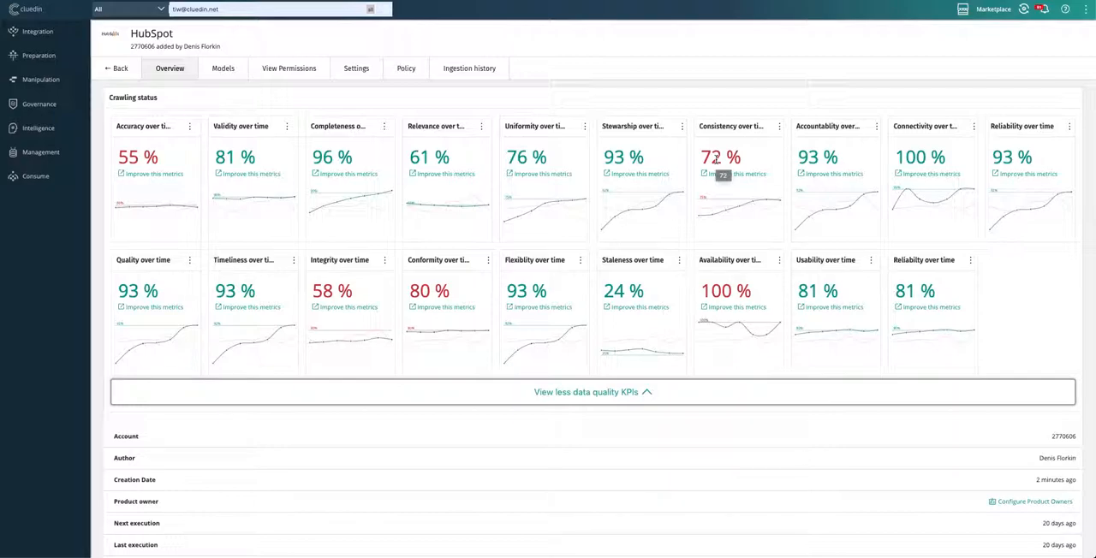
left_click(190, 131)
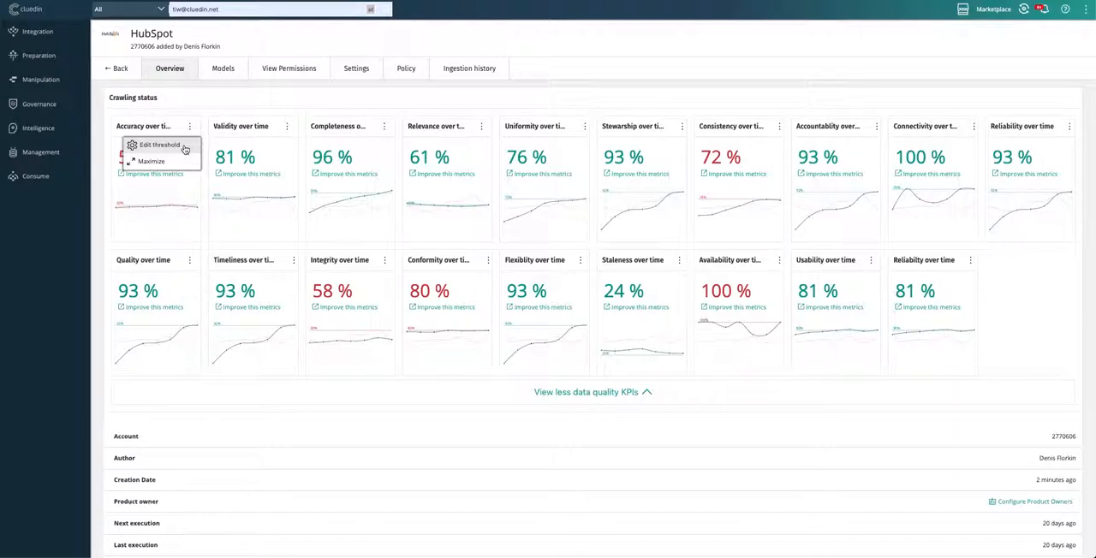
left_click(185, 148)
left_click(189, 127)
left_click(162, 149)
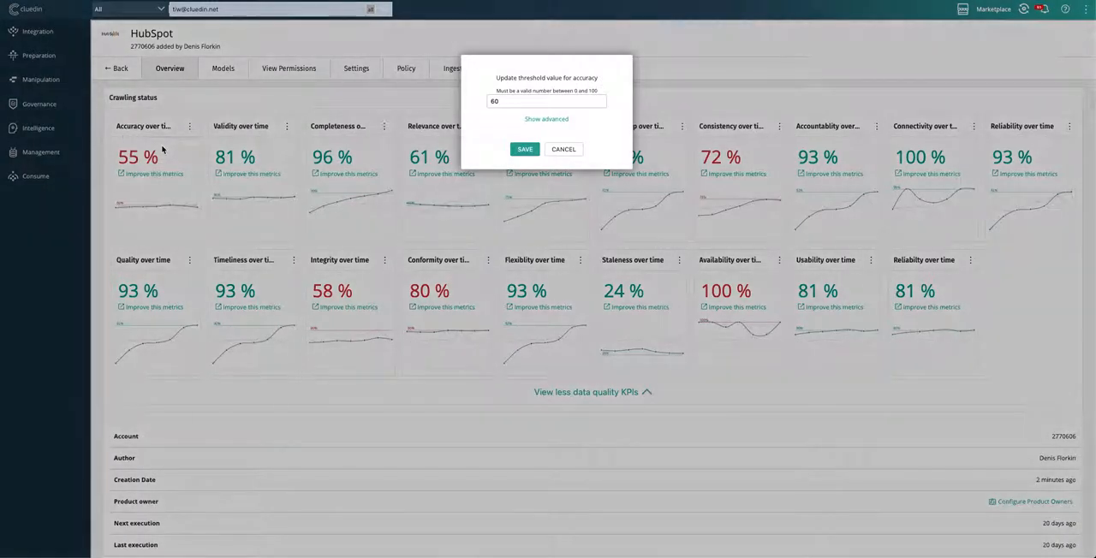
left_click(564, 124)
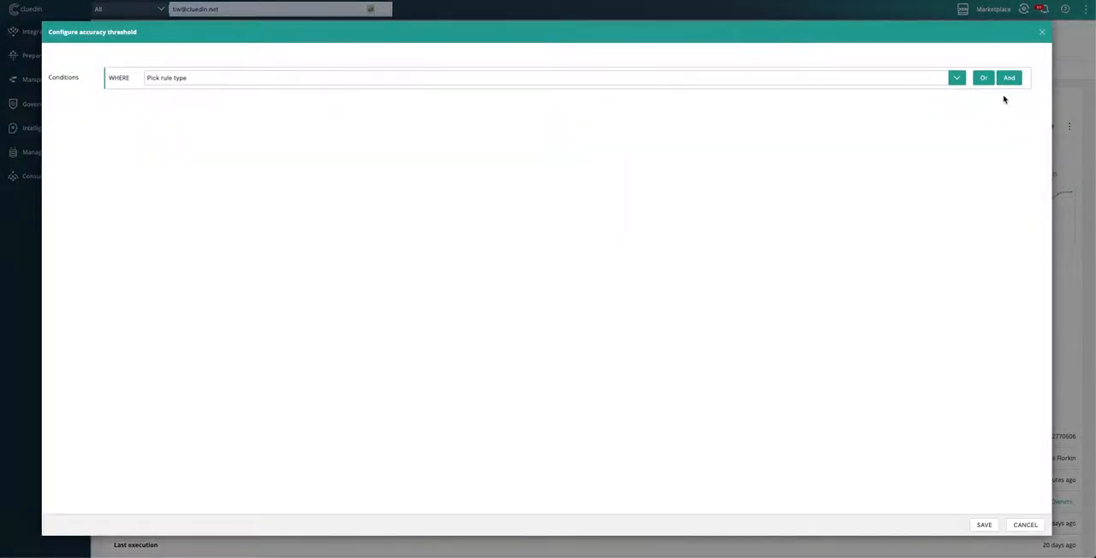
left_click(1042, 32)
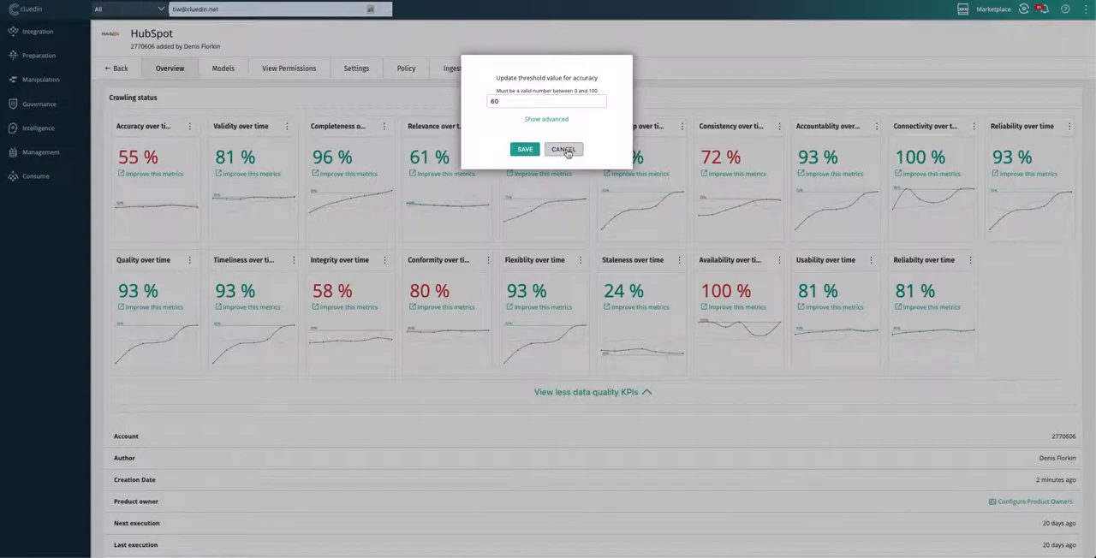
left_click(565, 149)
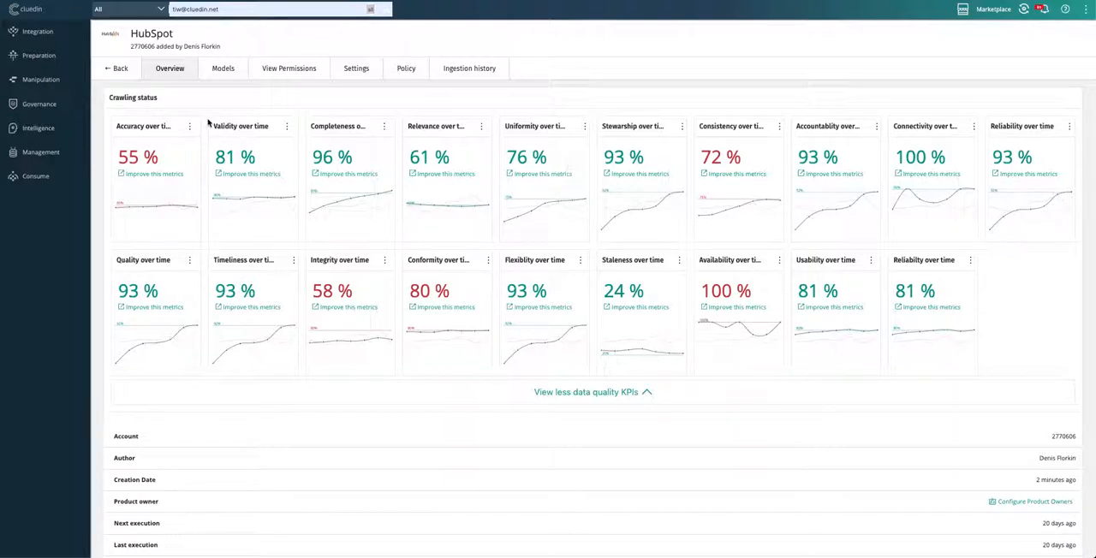
Step: Open the data catalog and look through its KPIs and vocabulary keys
left_click(41, 78)
left_click(26, 169)
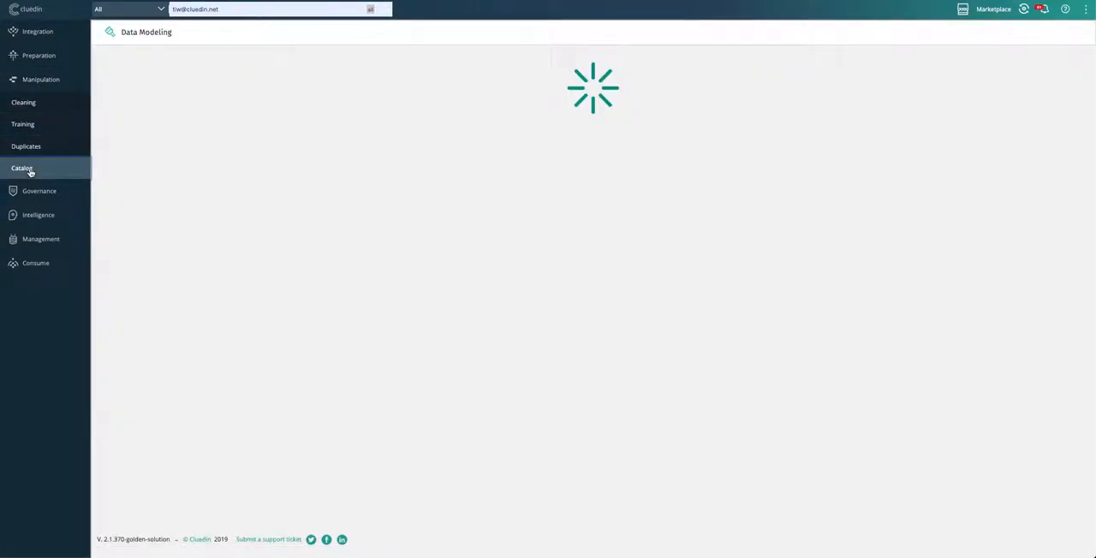
scroll(653, 326, "down", 4)
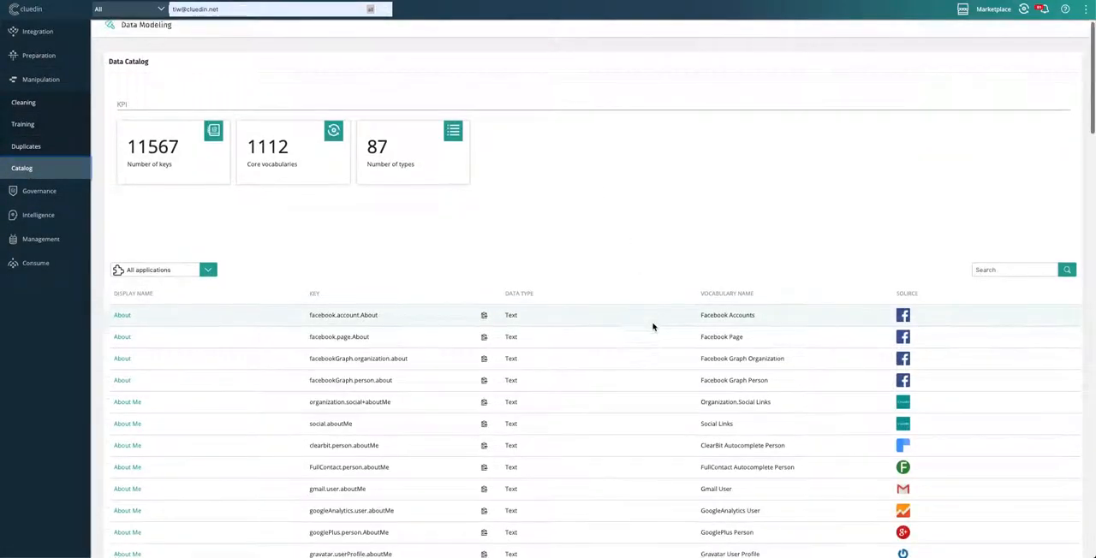
scroll(652, 326, "up", 1)
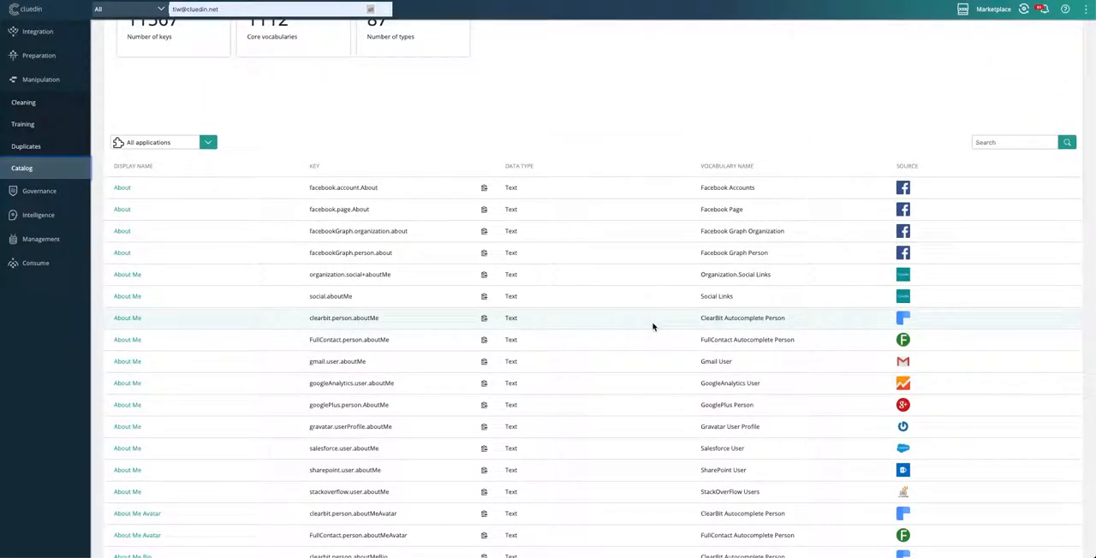
scroll(652, 326, "up", 3)
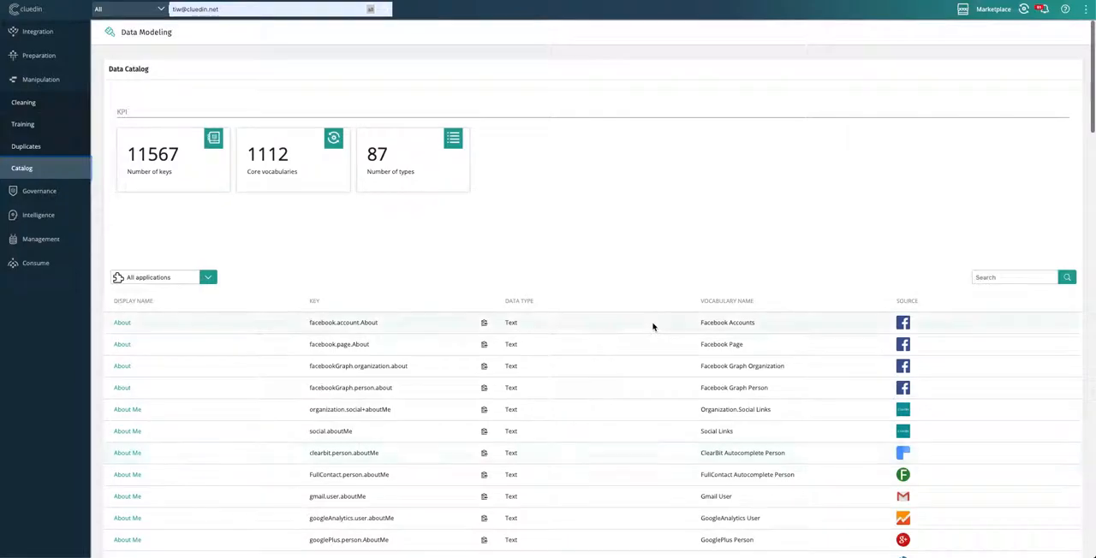
Step: View the details of the facebook.account.About key and search the data catalog for "gender"
left_click(121, 323)
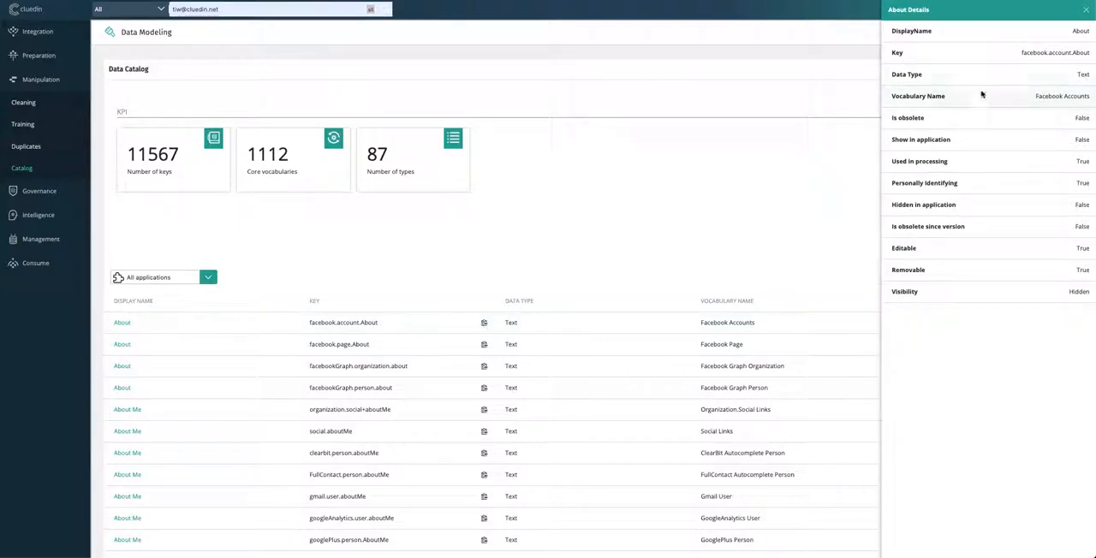
left_click(1085, 10)
left_click(1000, 277)
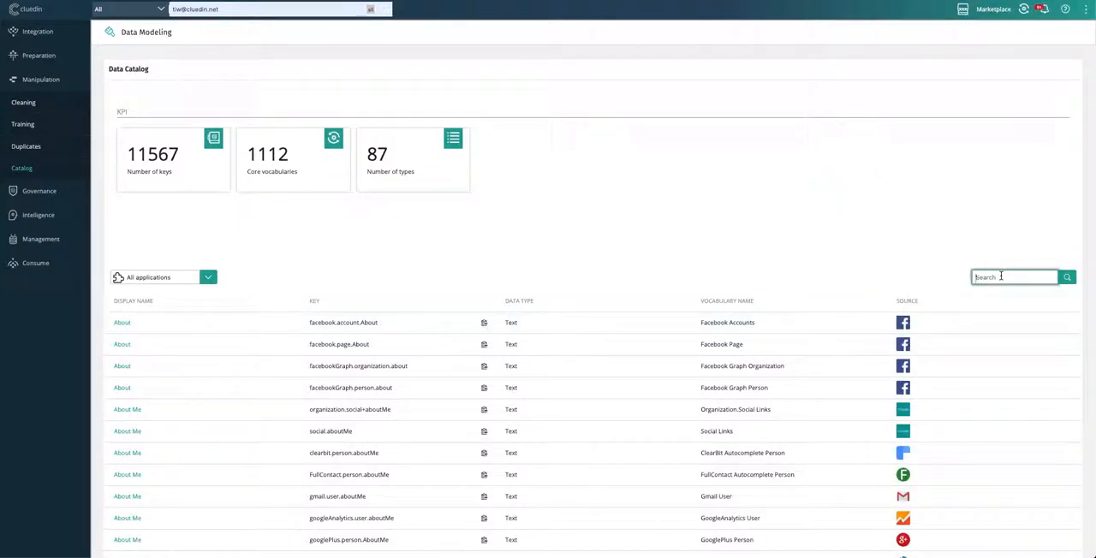
type("gender")
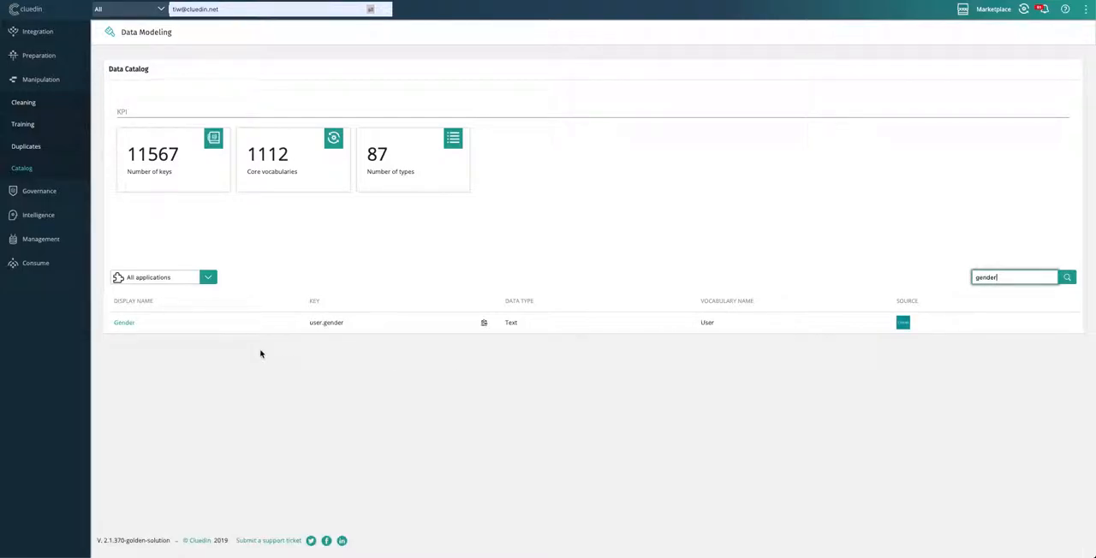
Step: View the details of the user.gender key in the data catalog, examine its allowed values and close the details
left_click_drag(309, 321, 348, 323)
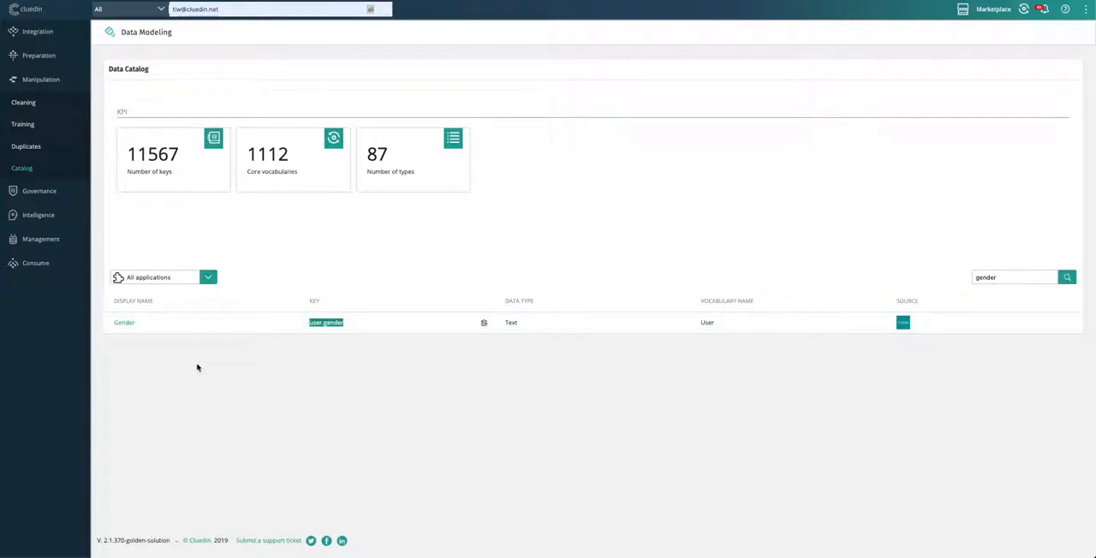
left_click(125, 325)
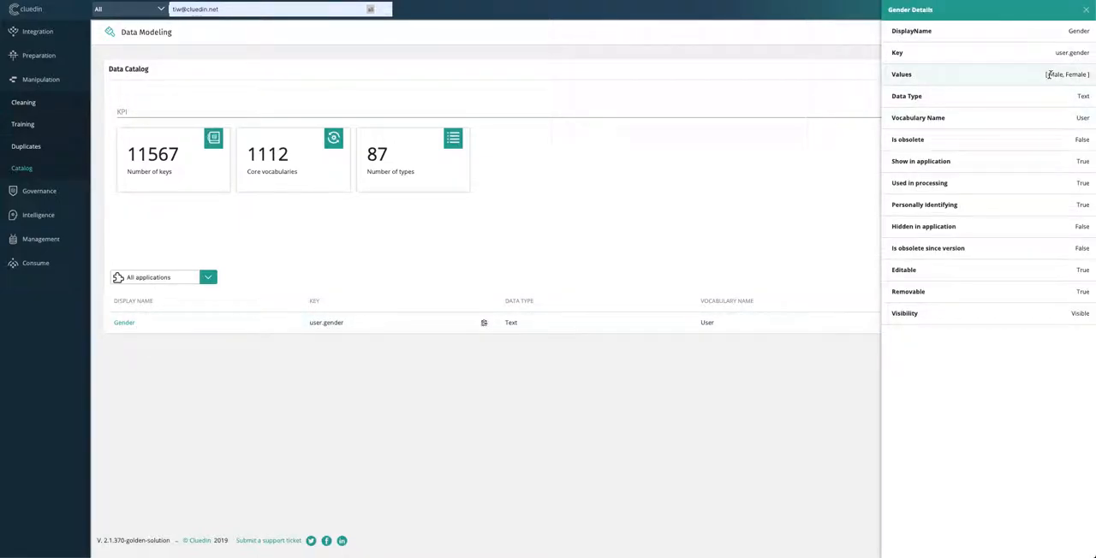
left_click_drag(1046, 75, 1090, 78)
left_click(1086, 10)
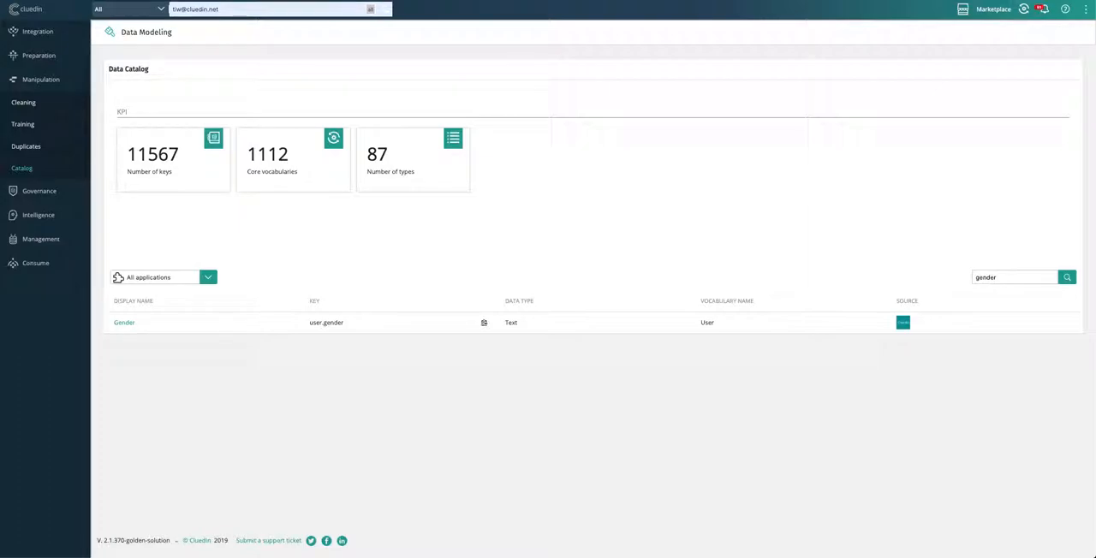
Step: Search all data for "Marketing" and filter the results to the Presentation entity type and the Office 365 provider
left_click_drag(245, 12, 160, 10)
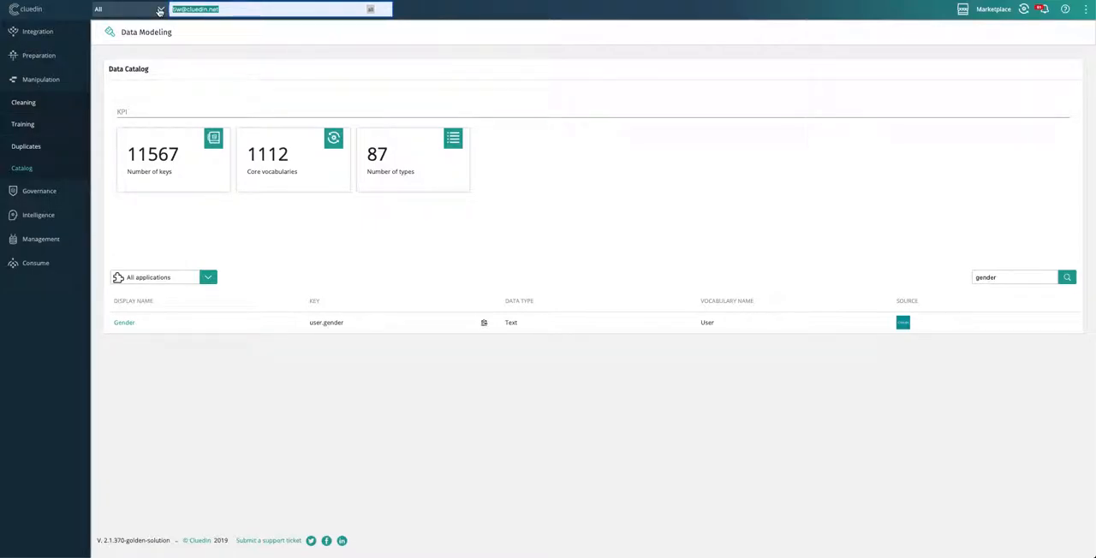
type("arketing")
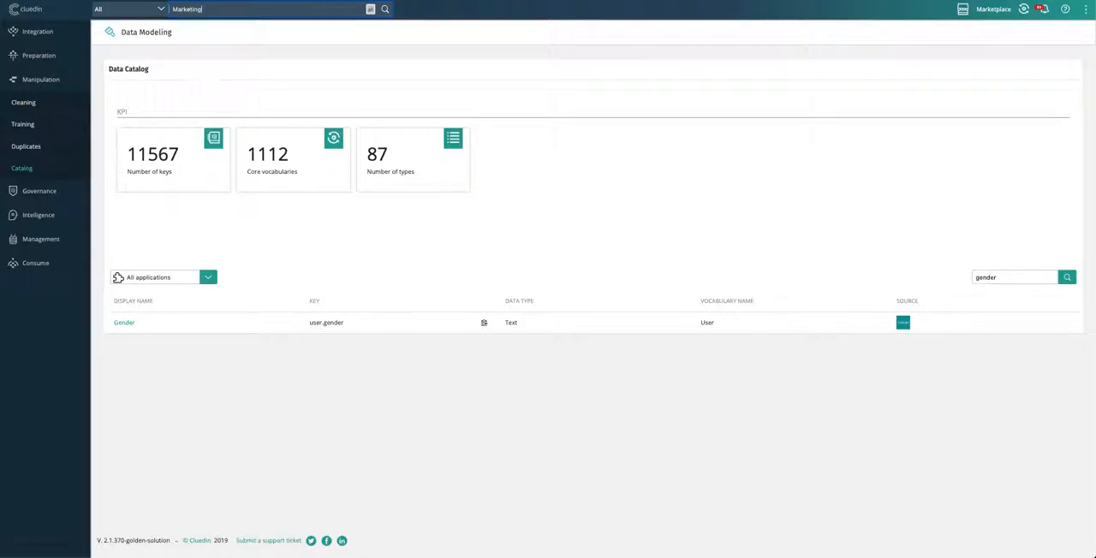
key("Return")
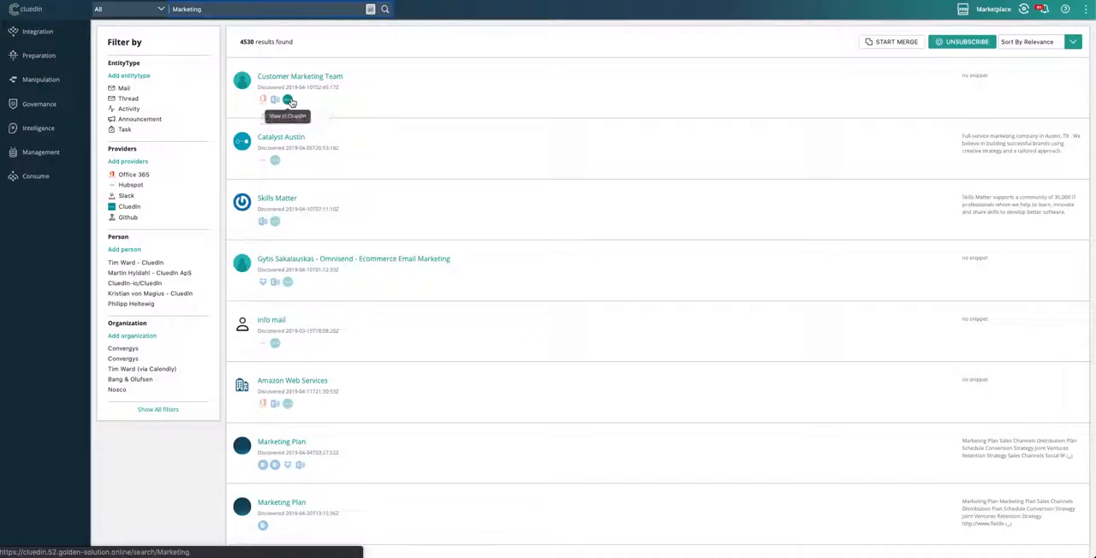
left_click(147, 78)
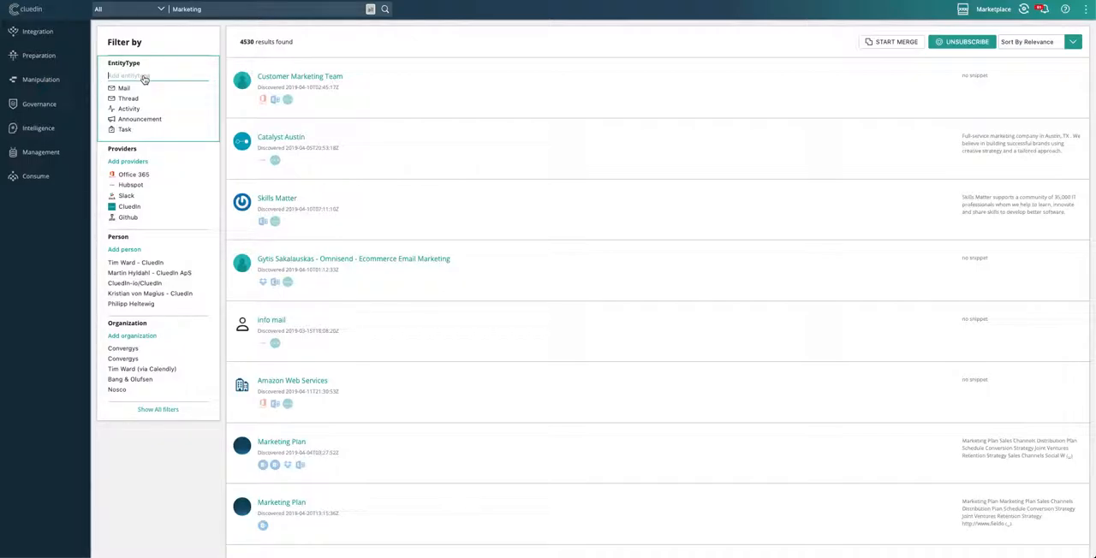
type("Pre")
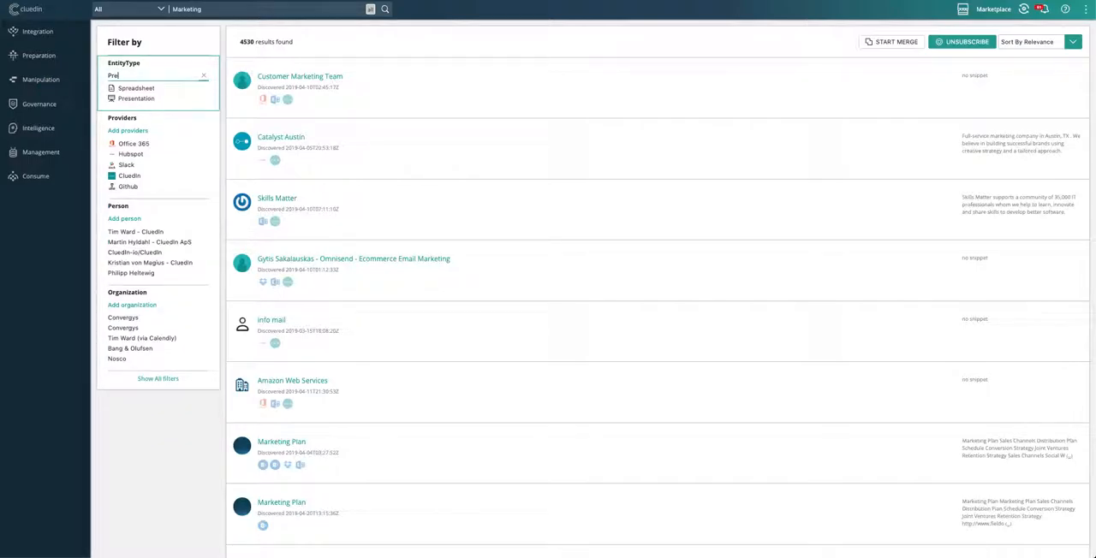
left_click(136, 99)
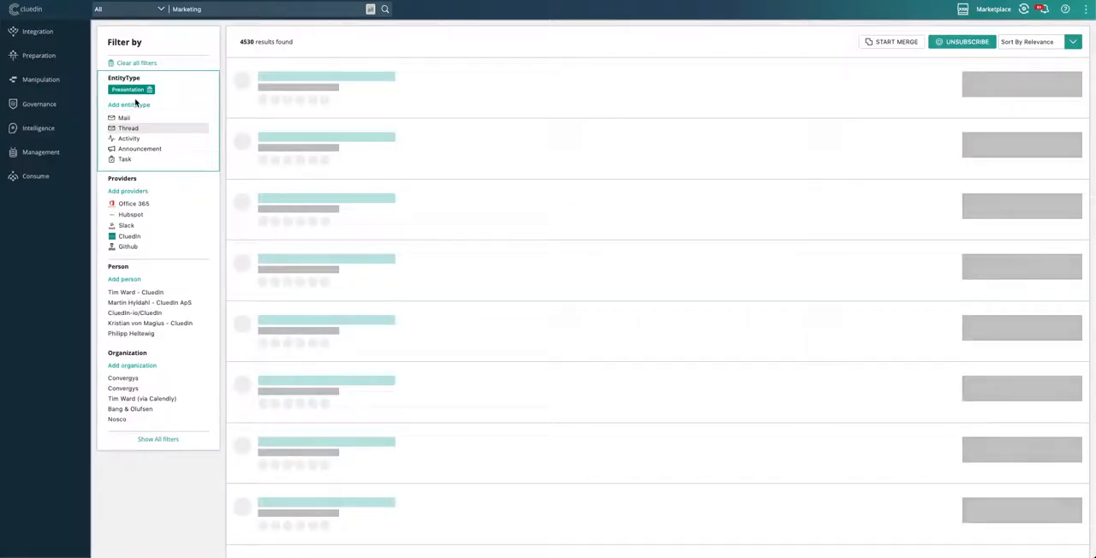
left_click(136, 205)
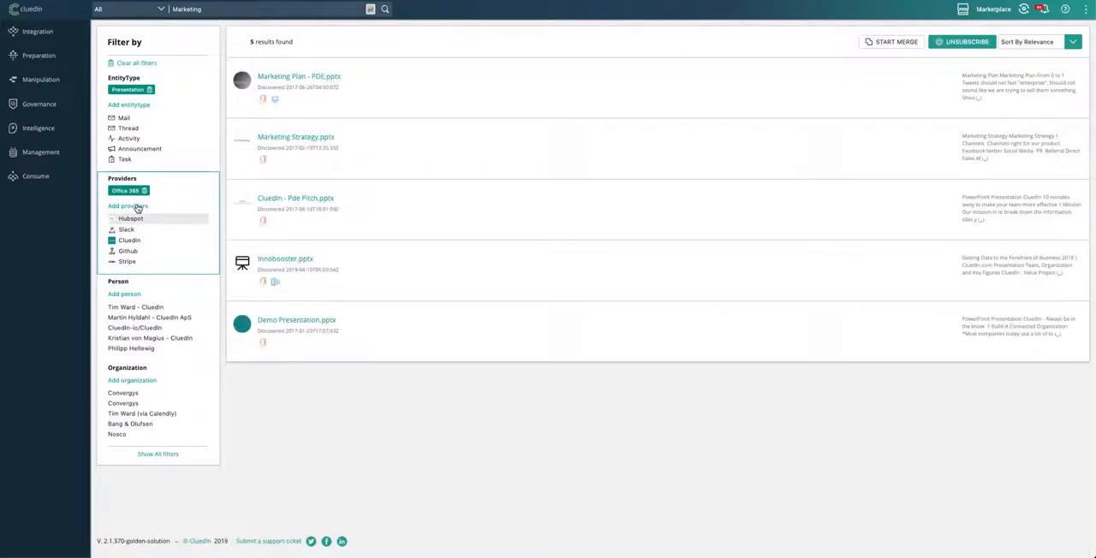
Step: Open the full entity page of Marketing Plan - PDE.pptx and page through its preview to slide 4
left_click(322, 78)
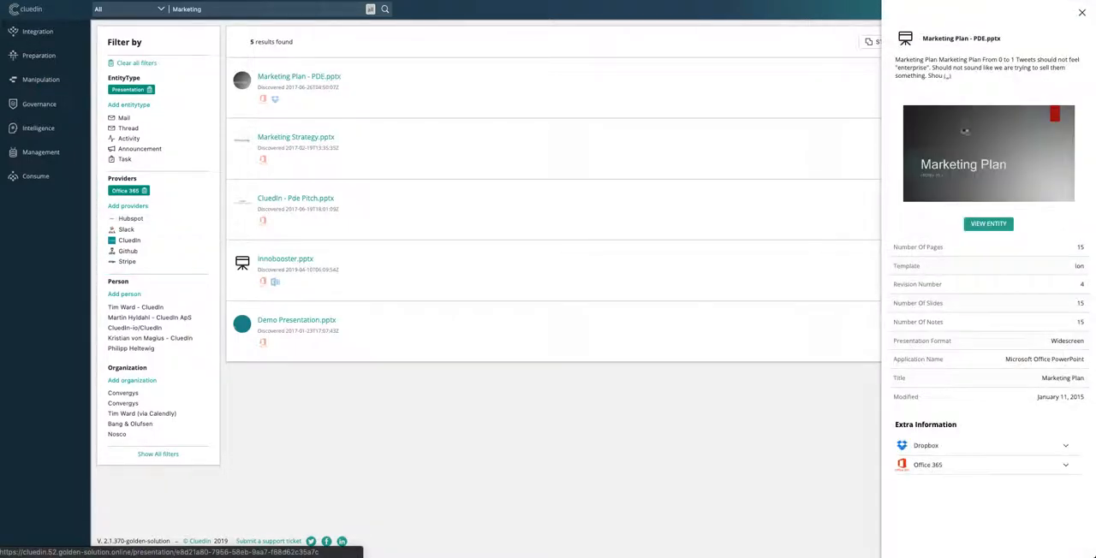
left_click(989, 224)
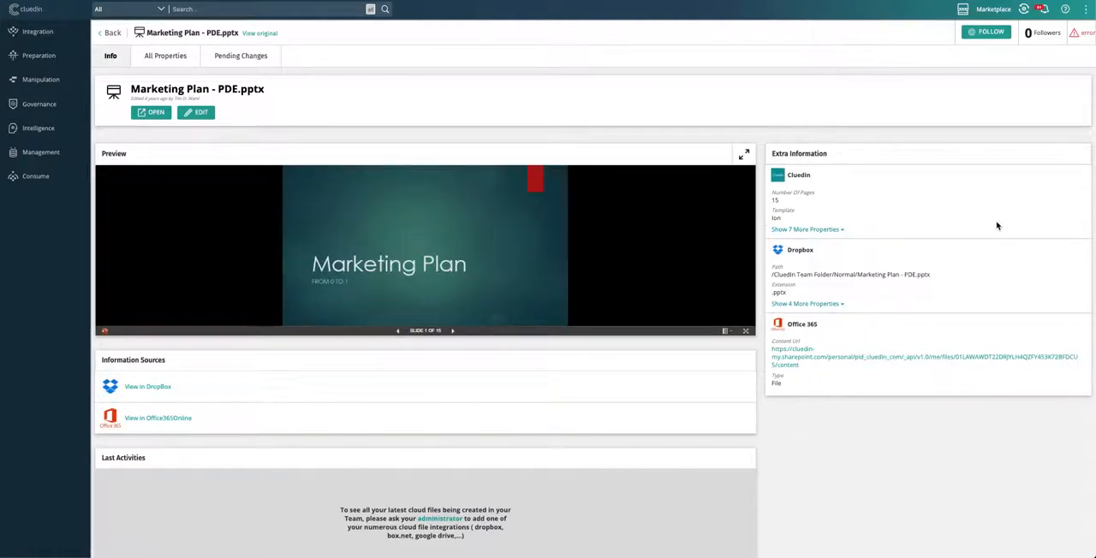
left_click(453, 330)
left_click(453, 330)
left_click(453, 330)
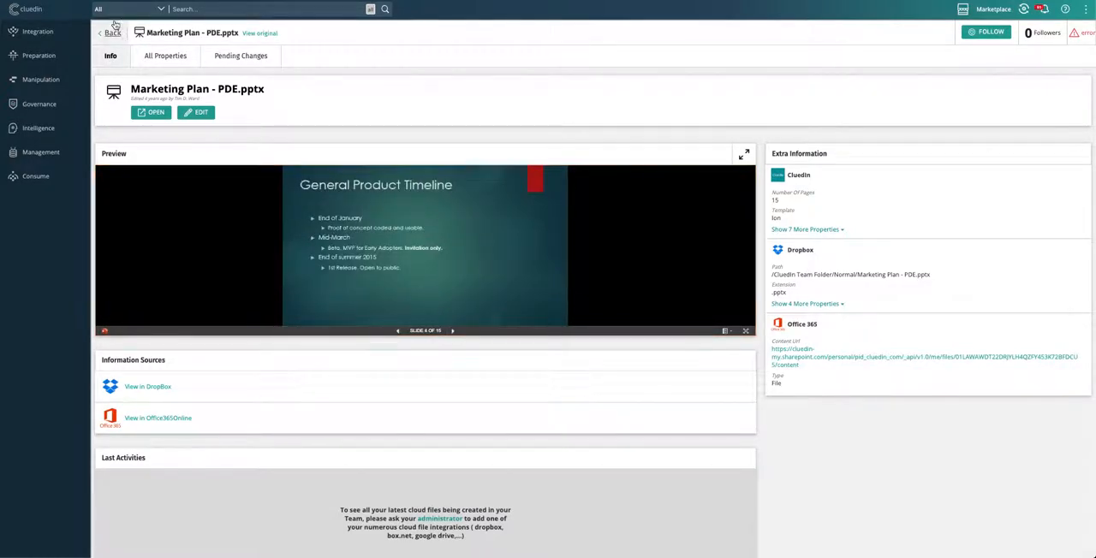
Step: Look through all properties of Marketing Plan - PDE.pptx and the source of each one
left_click(165, 57)
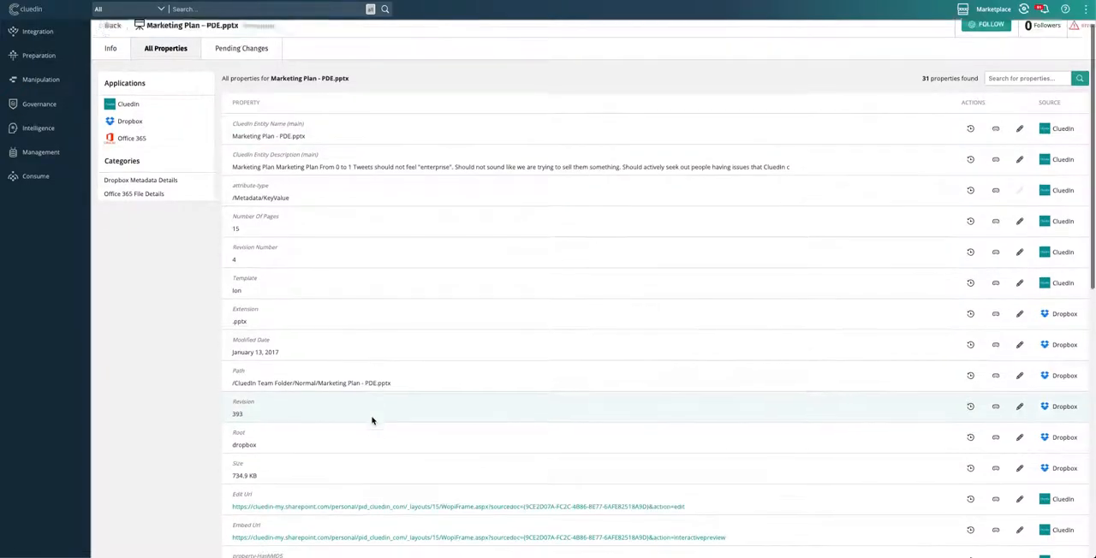
scroll(372, 420, "down", 2)
scroll(371, 420, "down", 2)
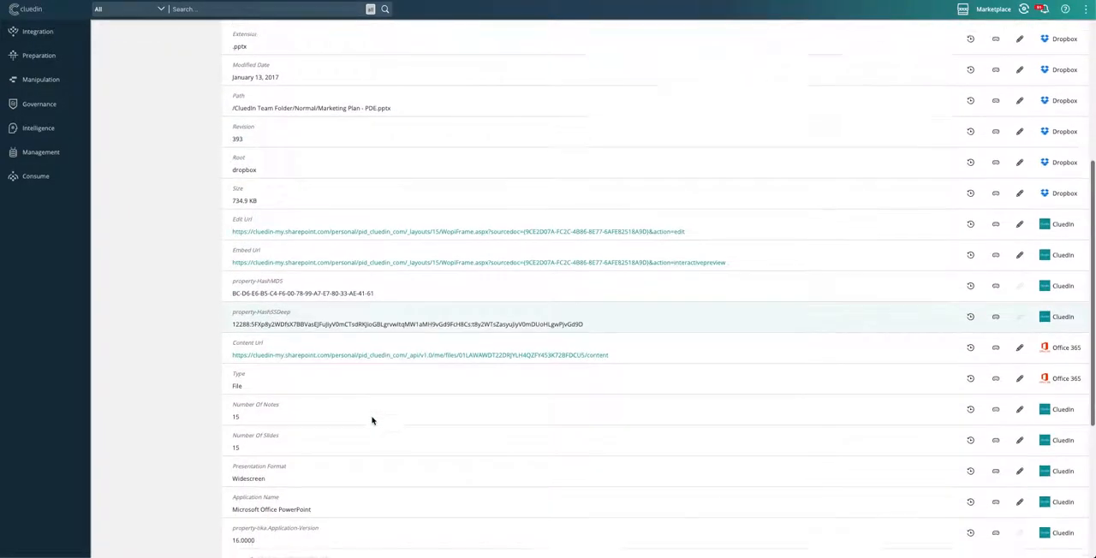
scroll(371, 420, "down", 2)
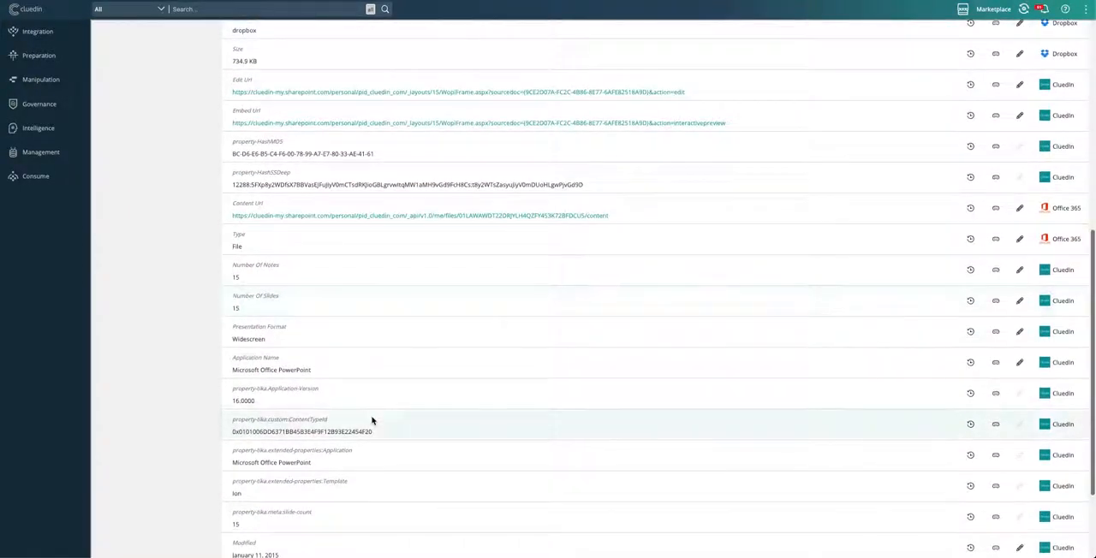
scroll(371, 420, "down", 1)
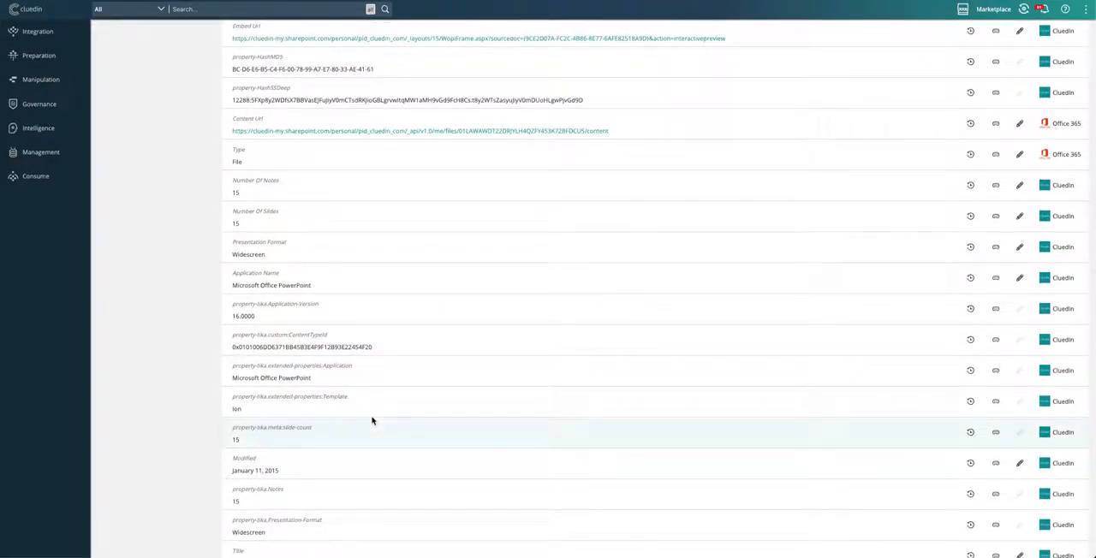
scroll(371, 421, "up", 6)
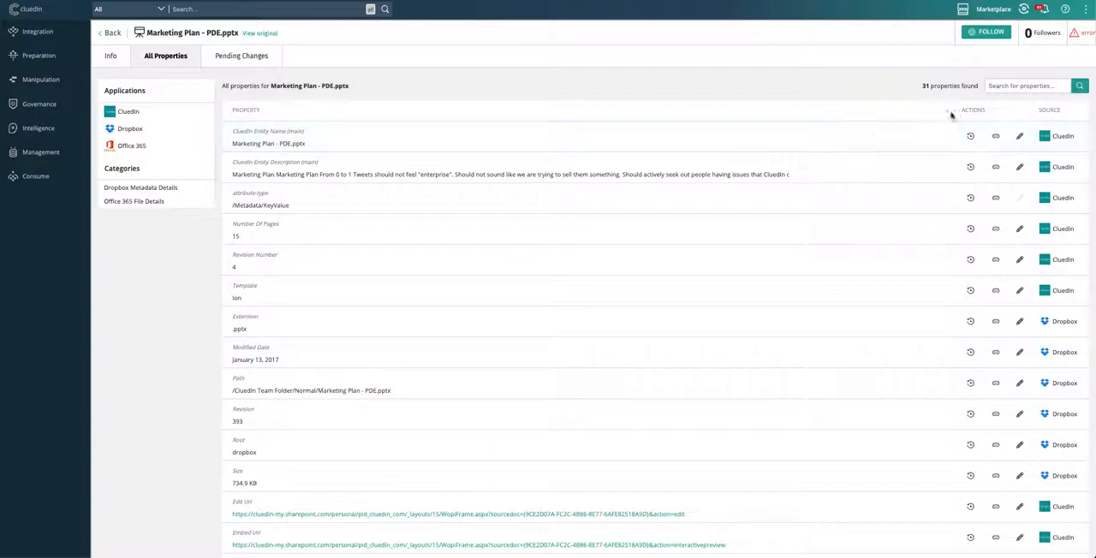
Step: Open the new HubSpot data set for cleaning from its notification and close the notification center
left_click(1042, 11)
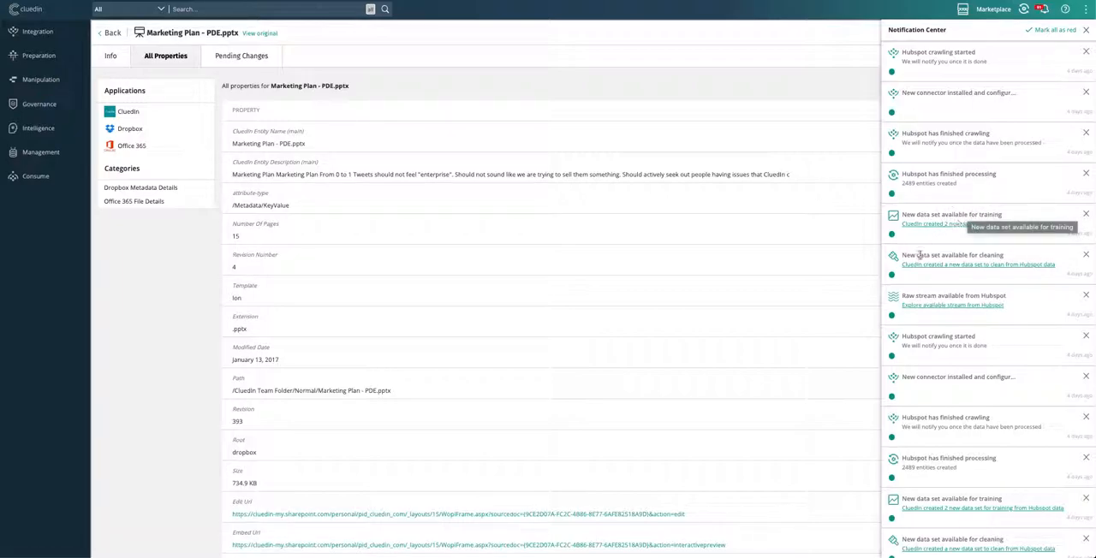
left_click(967, 268)
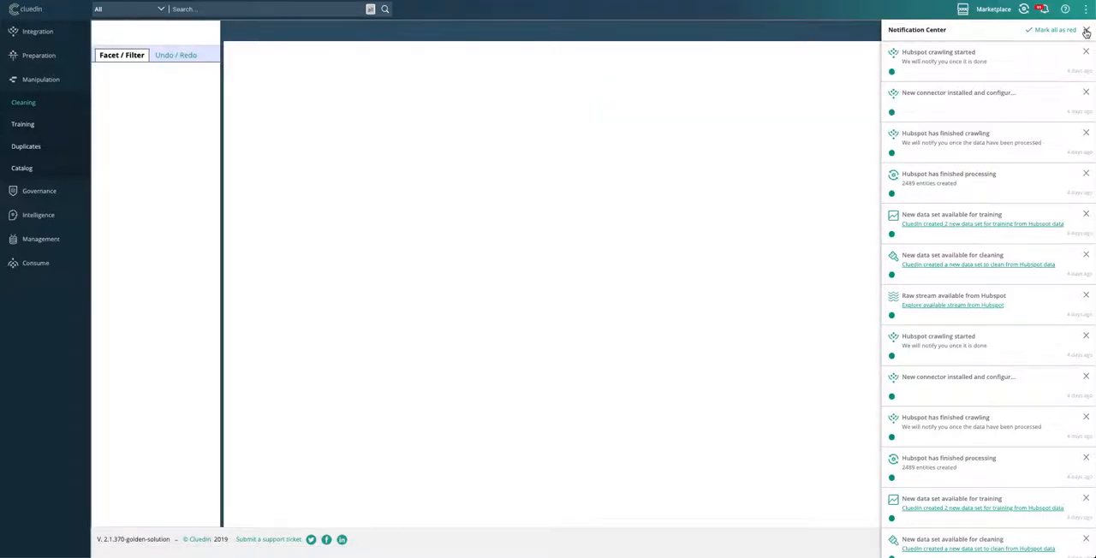
left_click(1085, 31)
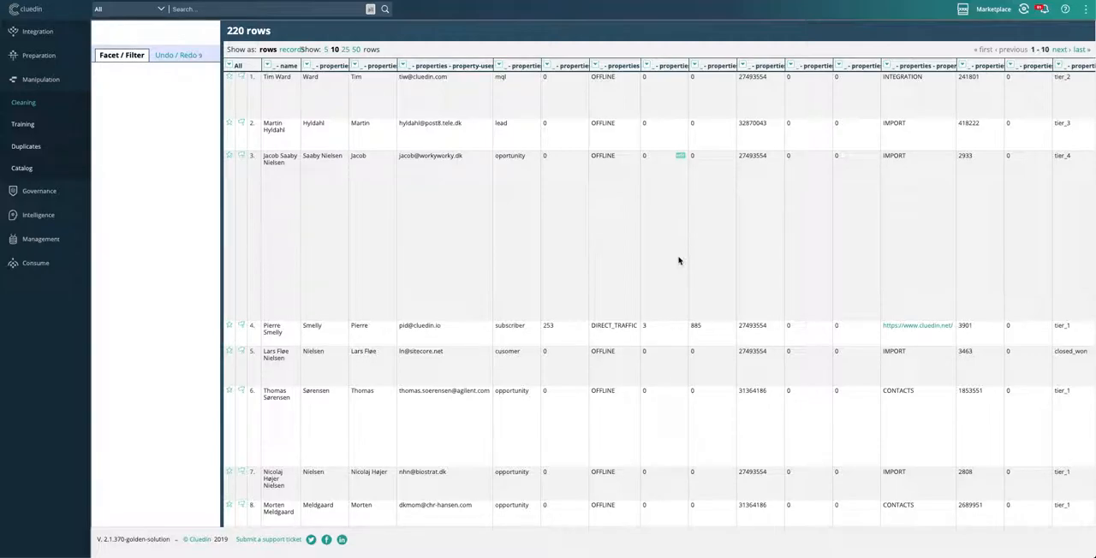
Step: Create a text facet on the hubspot.contact.LifecycleStage column and correct the value "cusomer" to "customer"
left_click(500, 67)
mouse_move(506, 77)
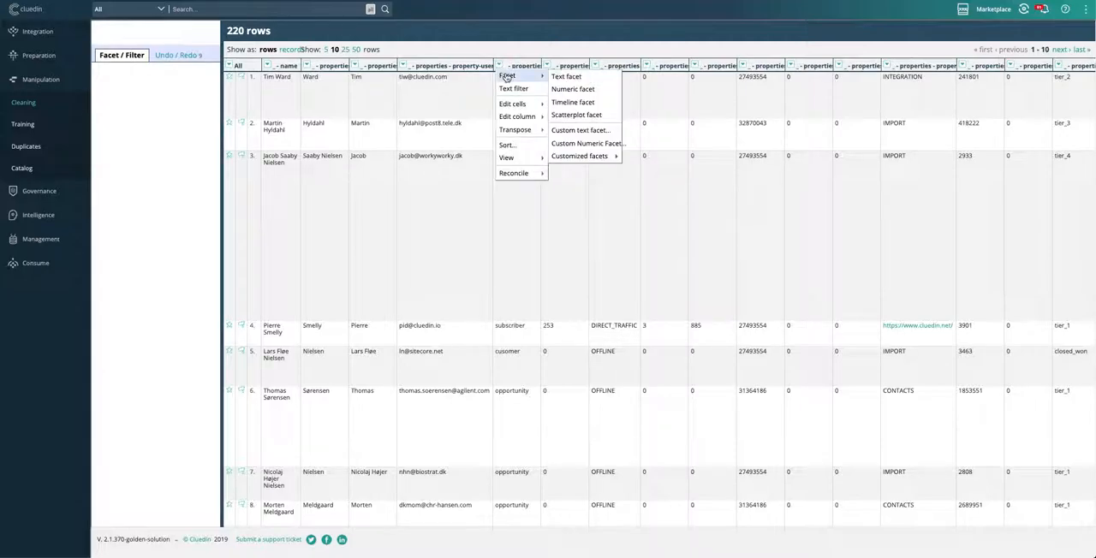
left_click(567, 78)
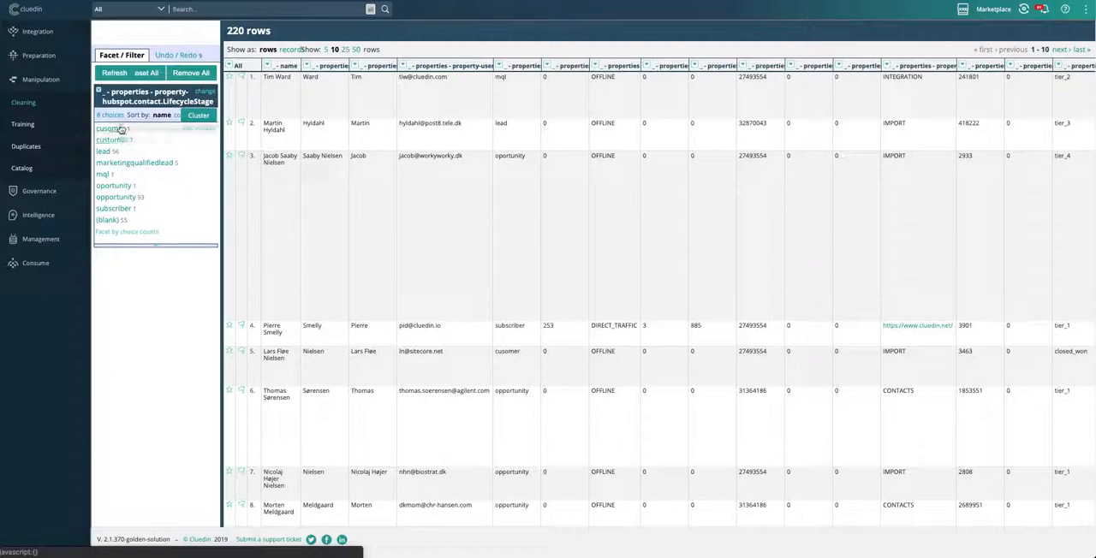
left_click(186, 128)
left_click(259, 133)
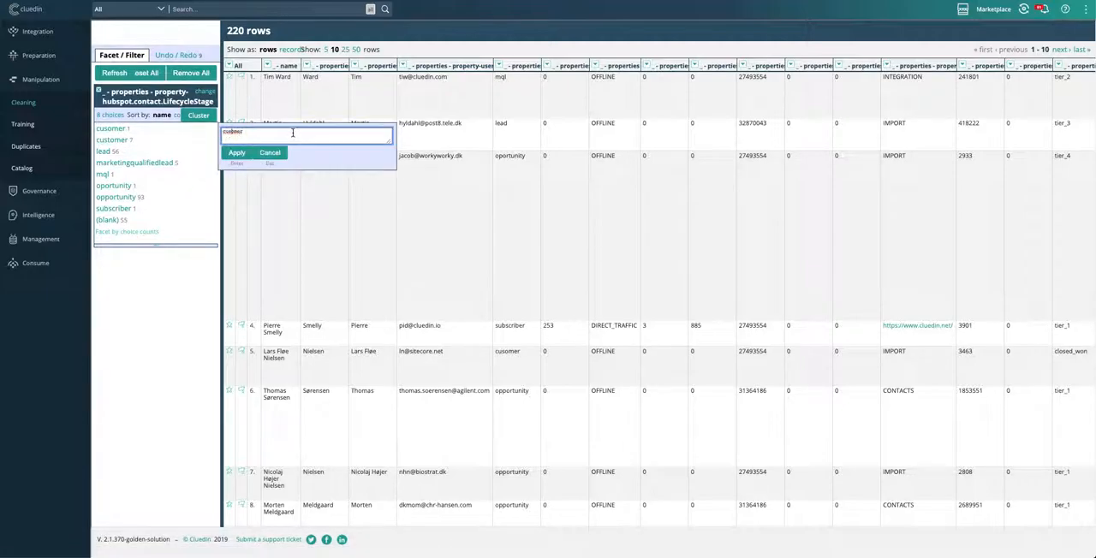
left_click(237, 153)
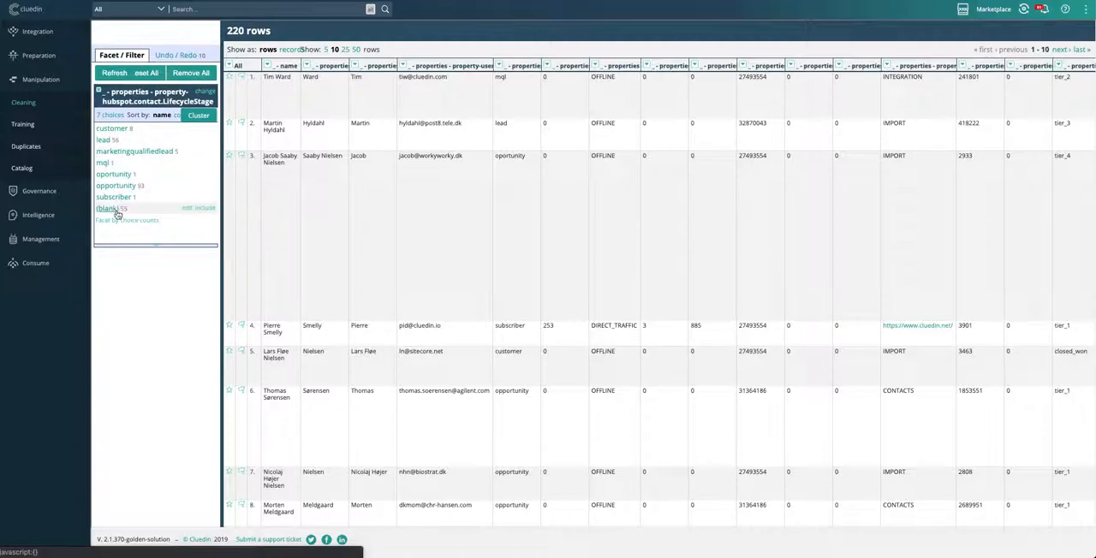
Step: Cluster the LifecycleStage values by key collision with the metaphone3 keying function and merge "oportunity" into "opportunity"
left_click(198, 115)
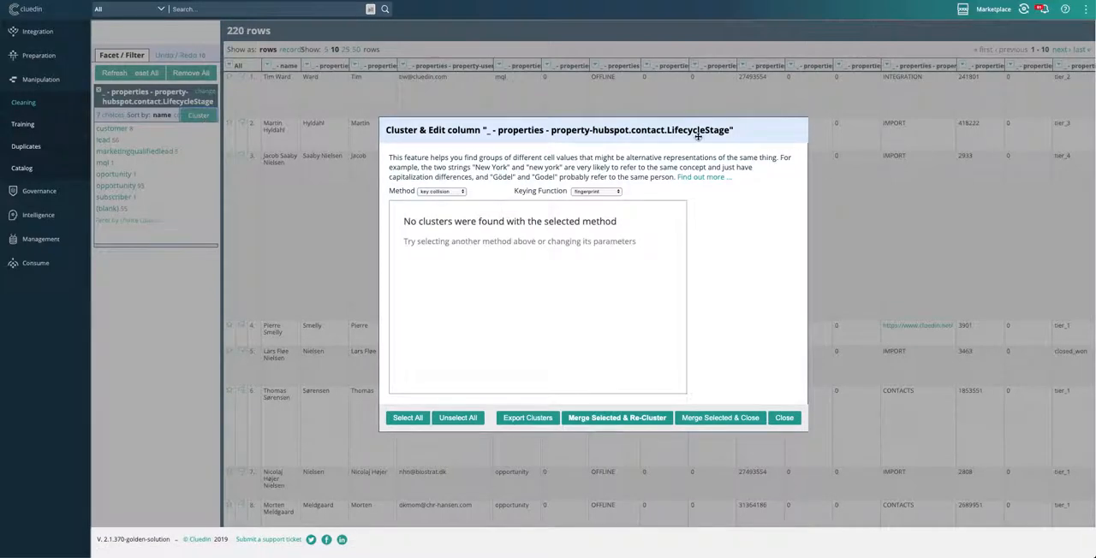
left_click(617, 193)
left_click(597, 196)
left_click(580, 195)
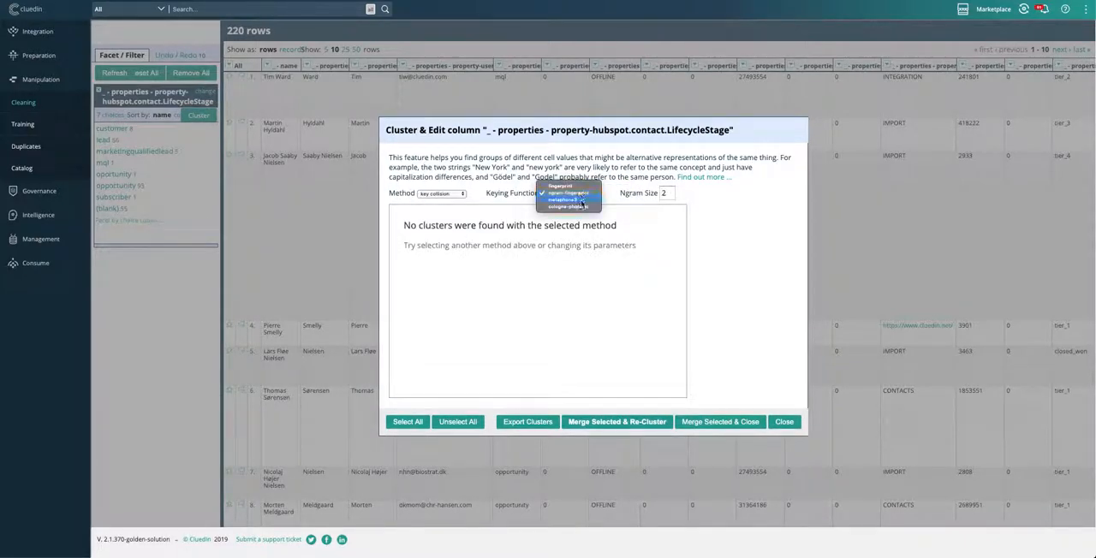
left_click(582, 203)
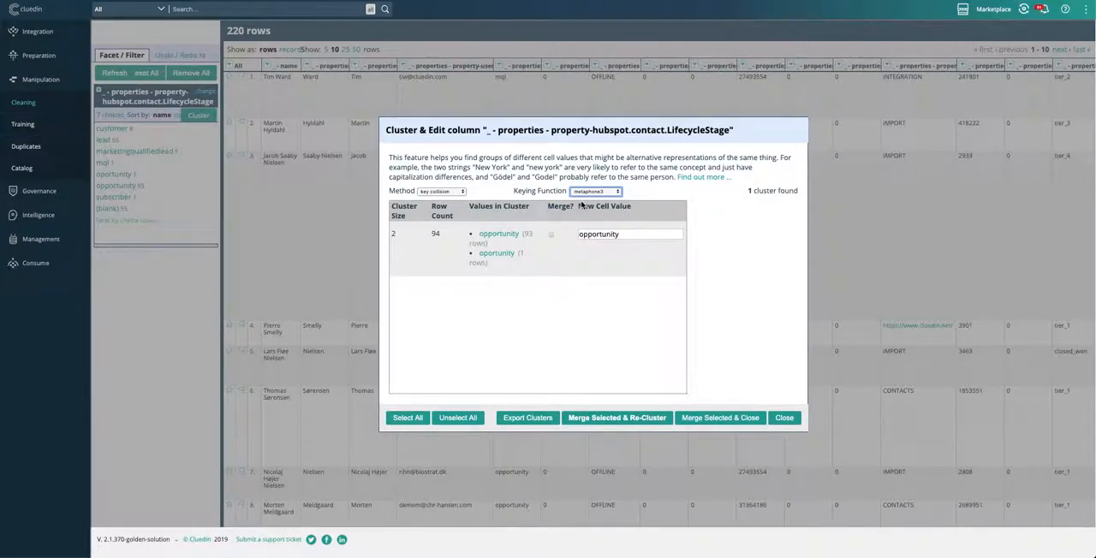
mouse_move(537, 238)
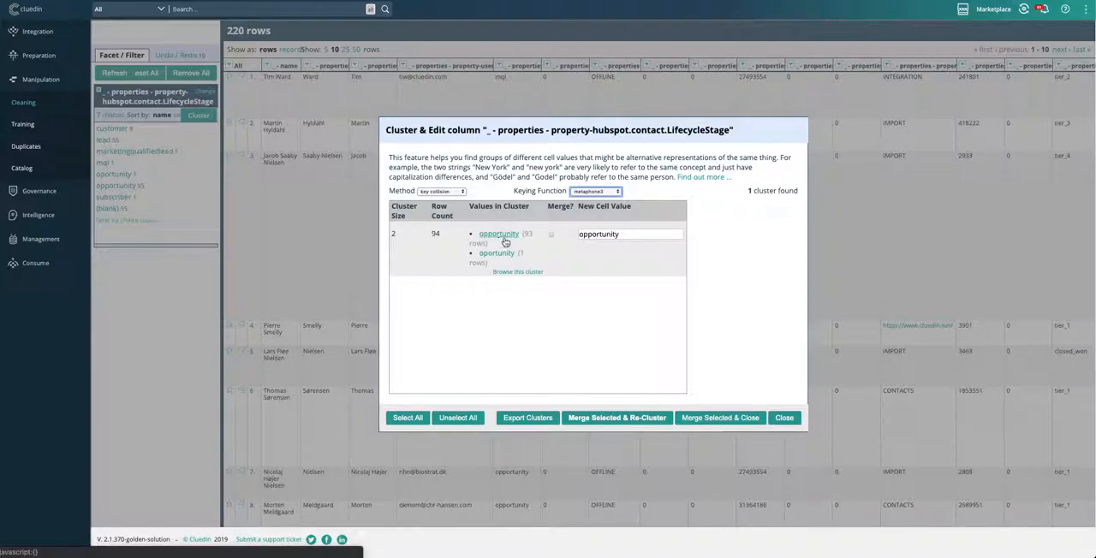
mouse_move(504, 259)
left_click(550, 233)
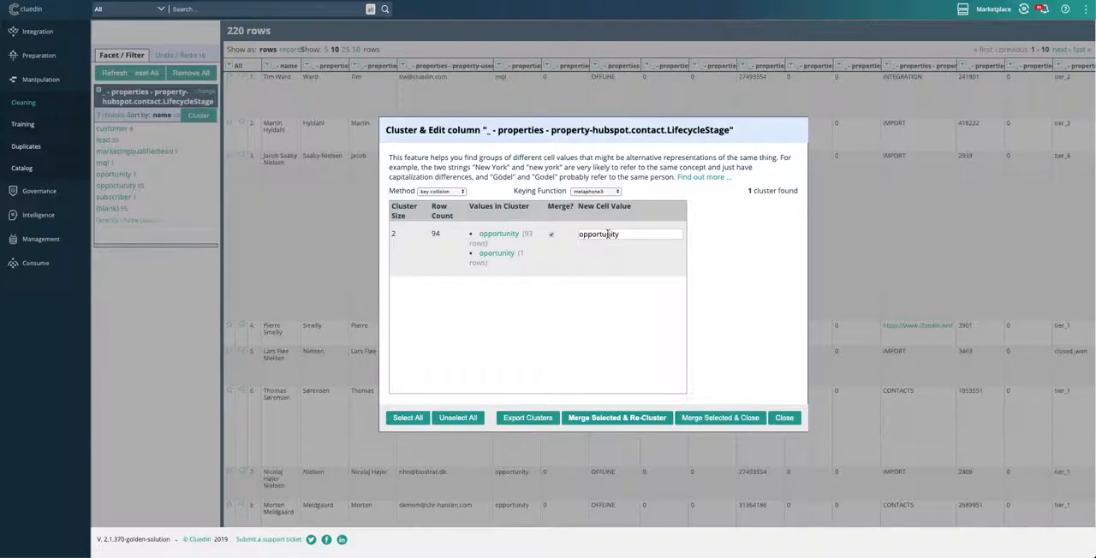
left_click(743, 419)
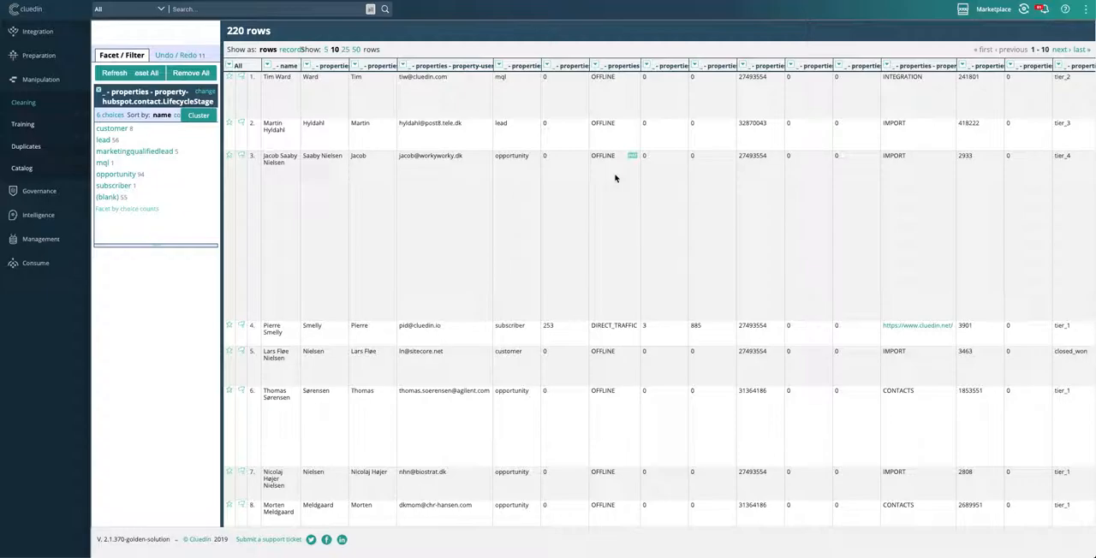
Step: Go to the training area from the HubSpot training data set notification and start an Accuracy quality training session
left_click(1042, 11)
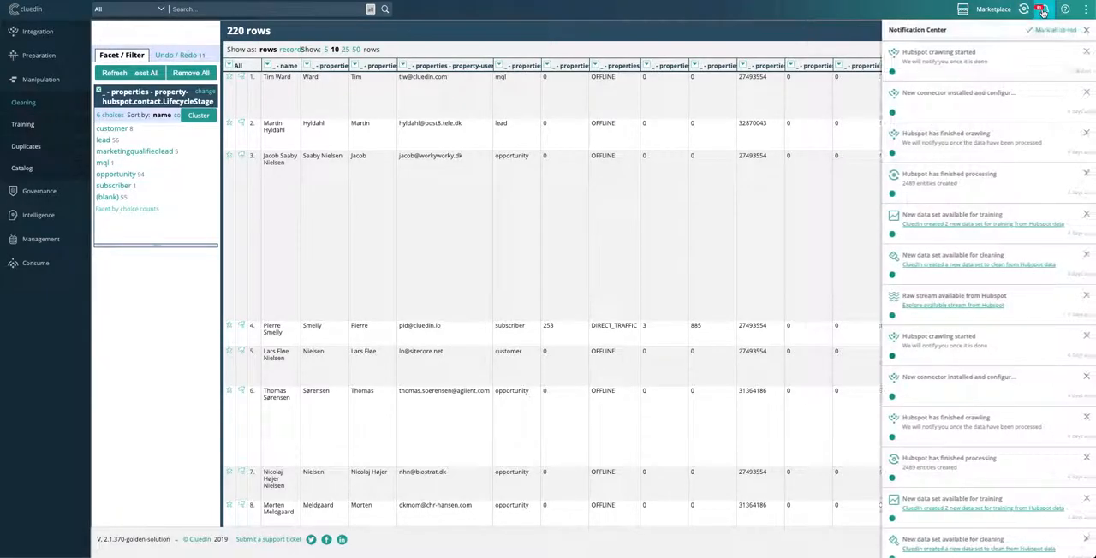
left_click(1000, 224)
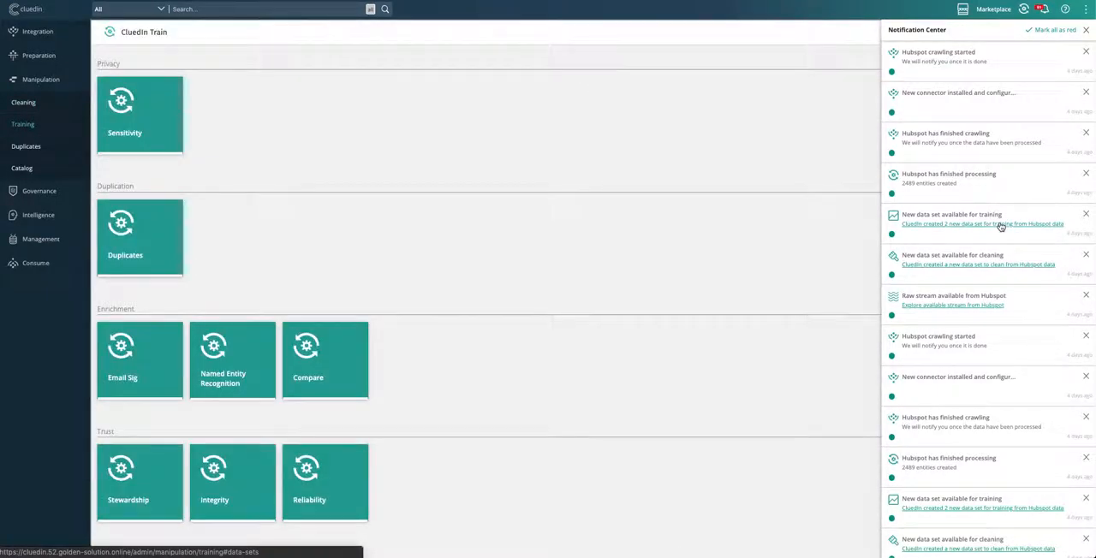
scroll(289, 339, "down", 5)
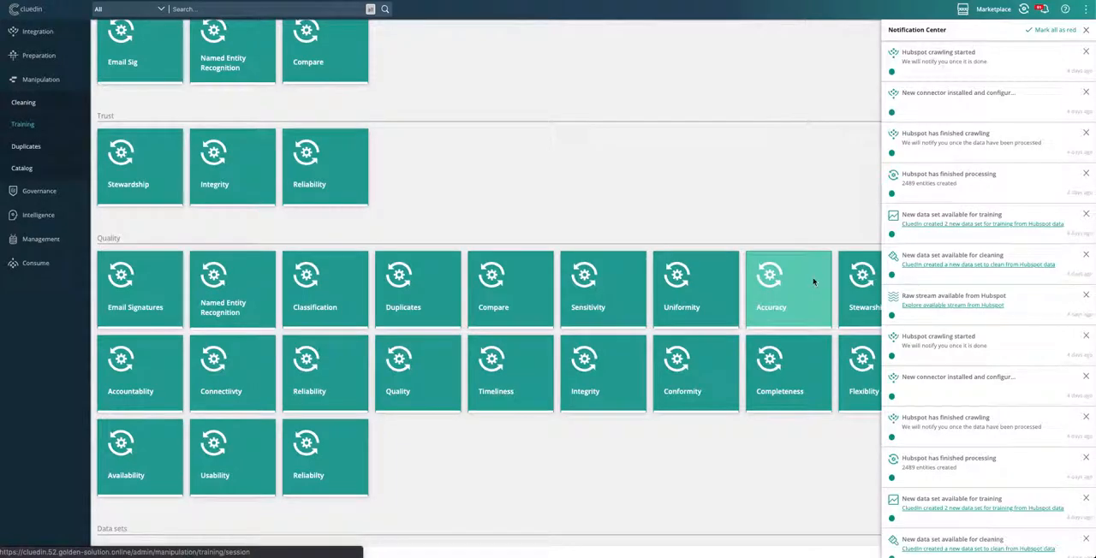
left_click(814, 282)
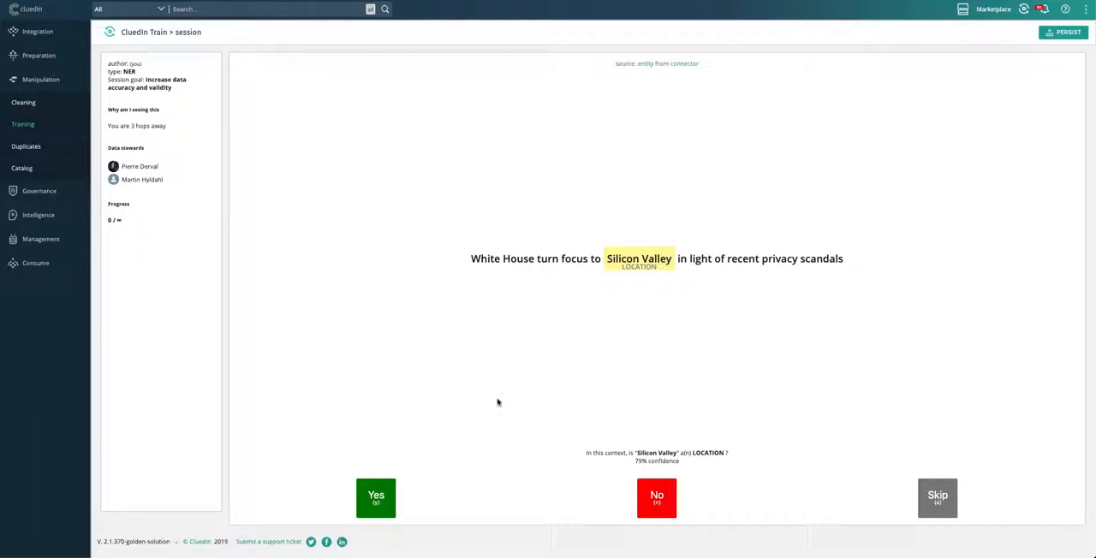
Step: Accept "Silicon Valley" as LOCATION twice, reject "Keynote Speakers" and "Silicon Valley's" as ORGANIZATION, accept "Apple" as ORGANIZATION, and persist the training session
left_click(387, 500)
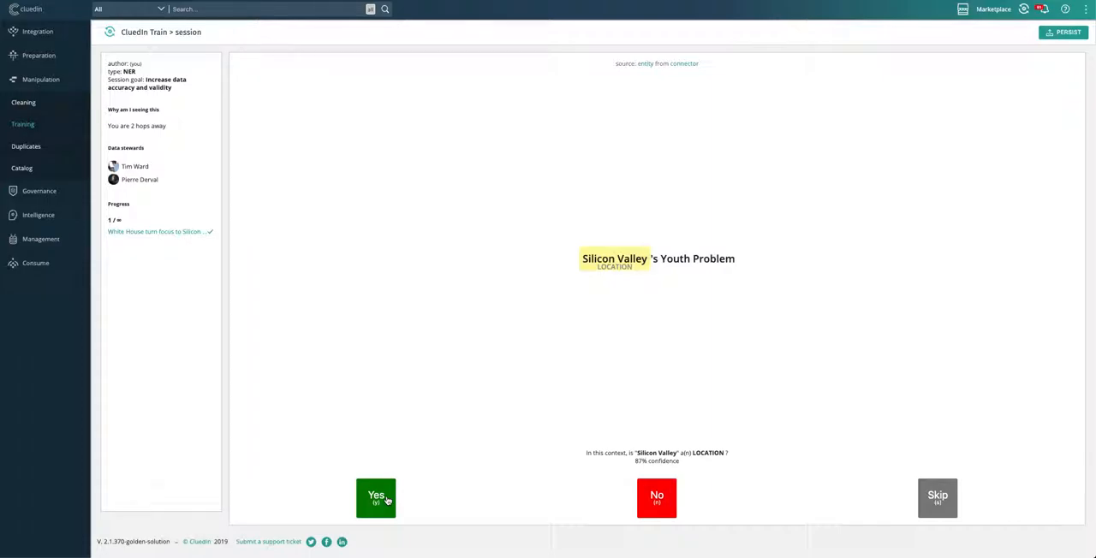
left_click(386, 500)
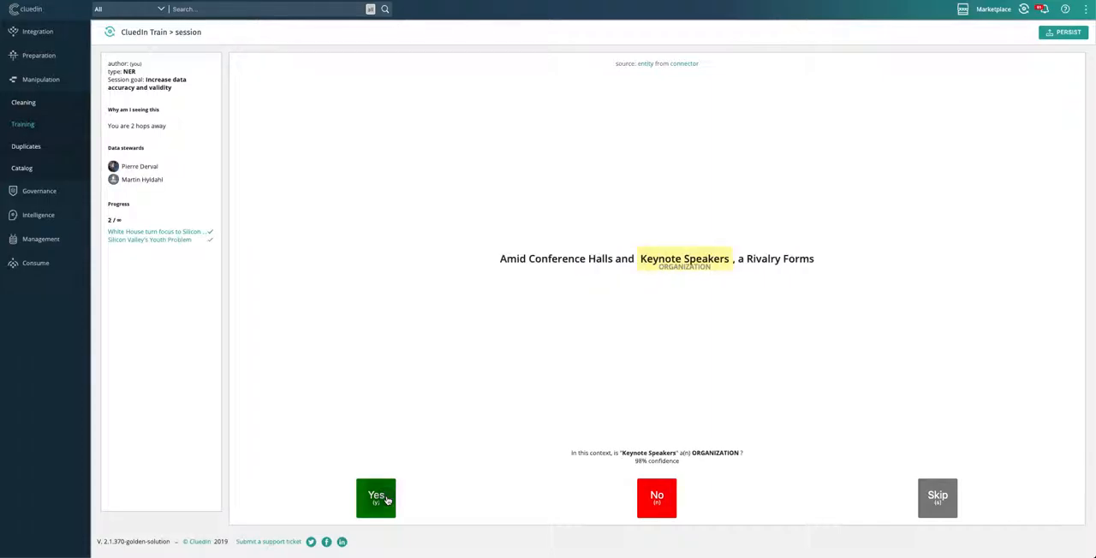
left_click(665, 507)
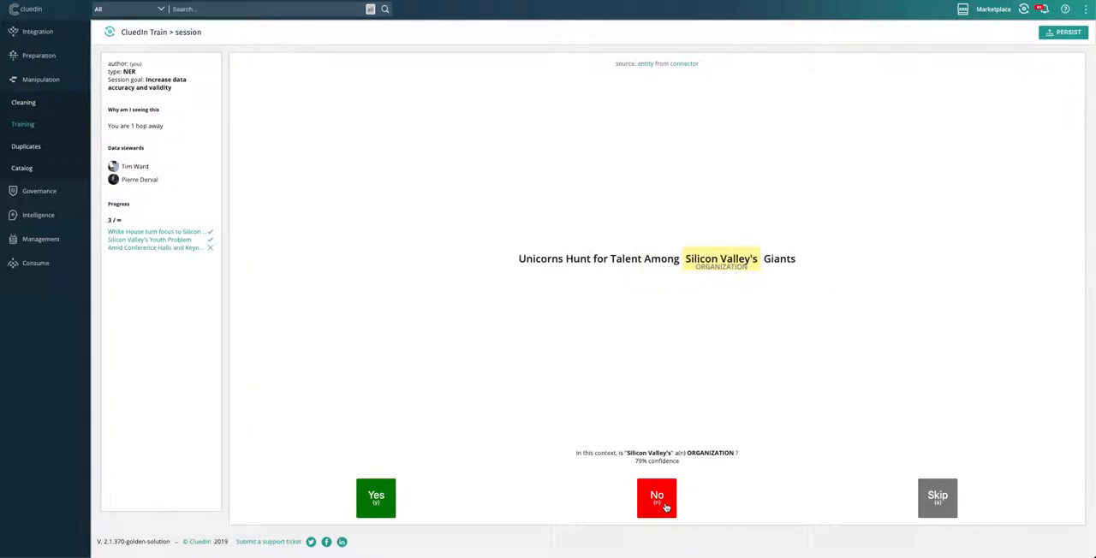
left_click(665, 507)
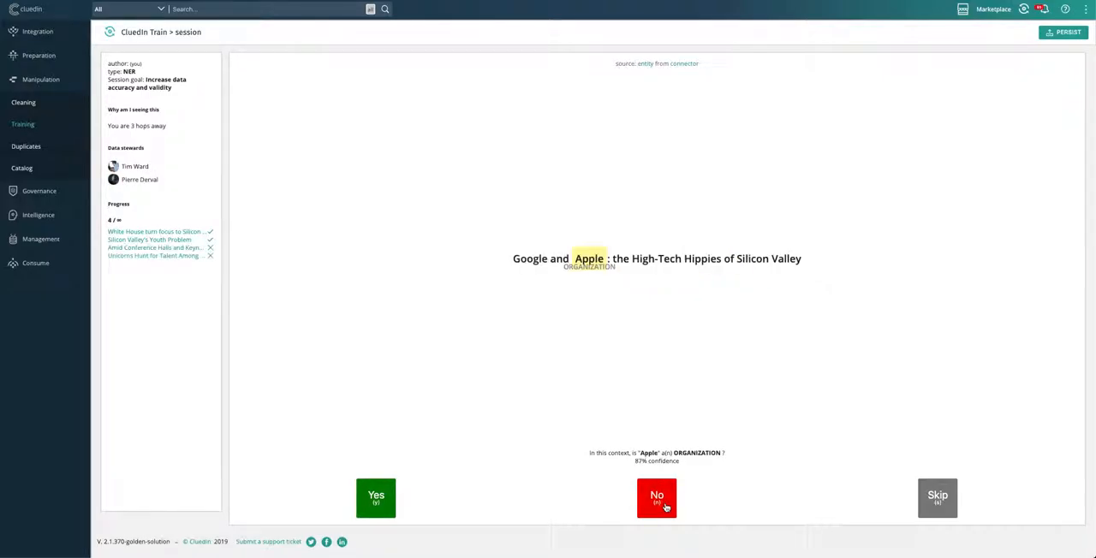
left_click(377, 504)
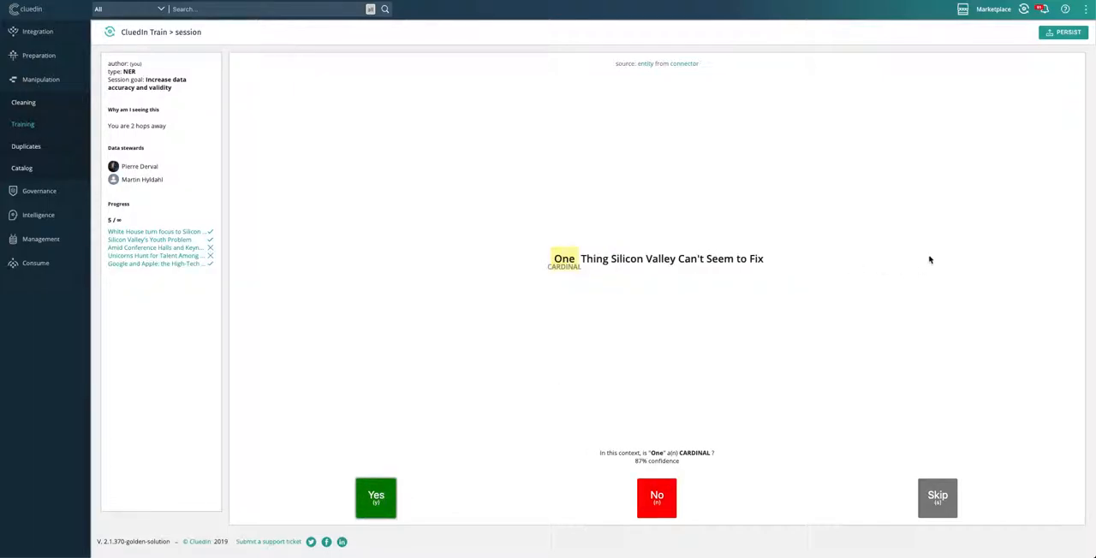
left_click(1065, 32)
Step: Show all data quality KPIs in the Data Governance report and view the Accuracy over time chart enlarged before restoring it
left_click(53, 190)
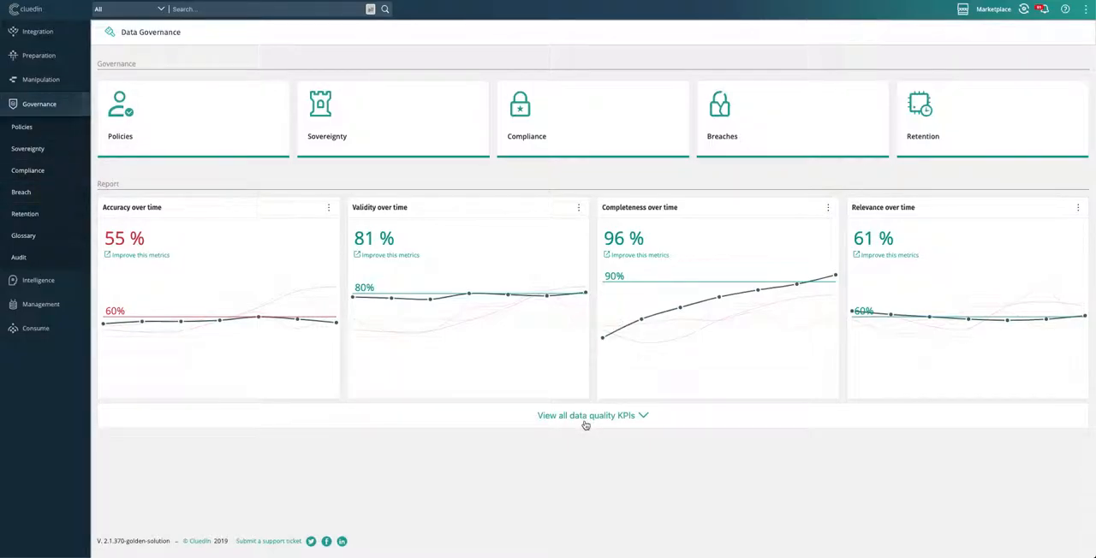
left_click(586, 416)
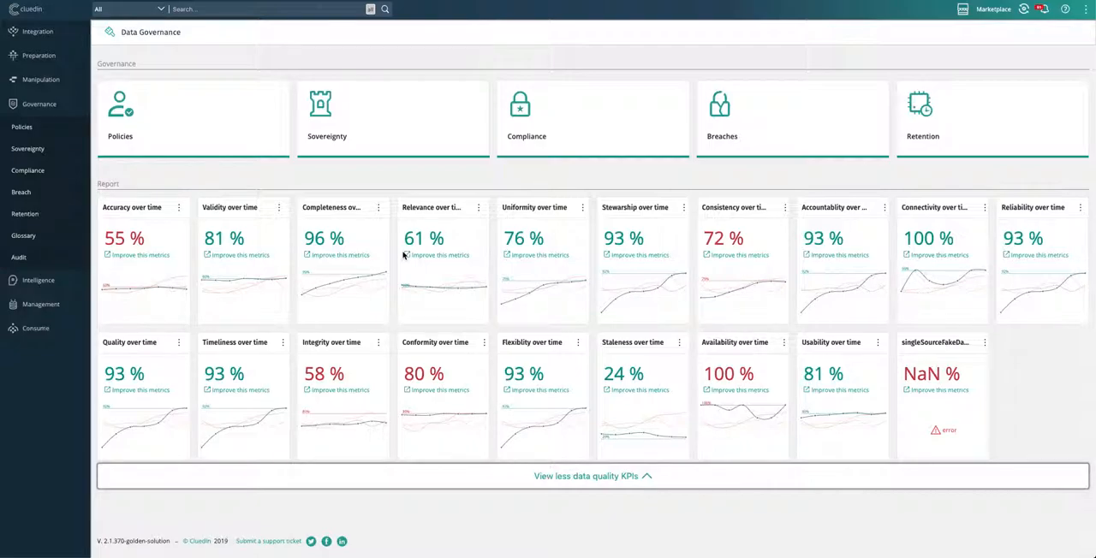
left_click(178, 208)
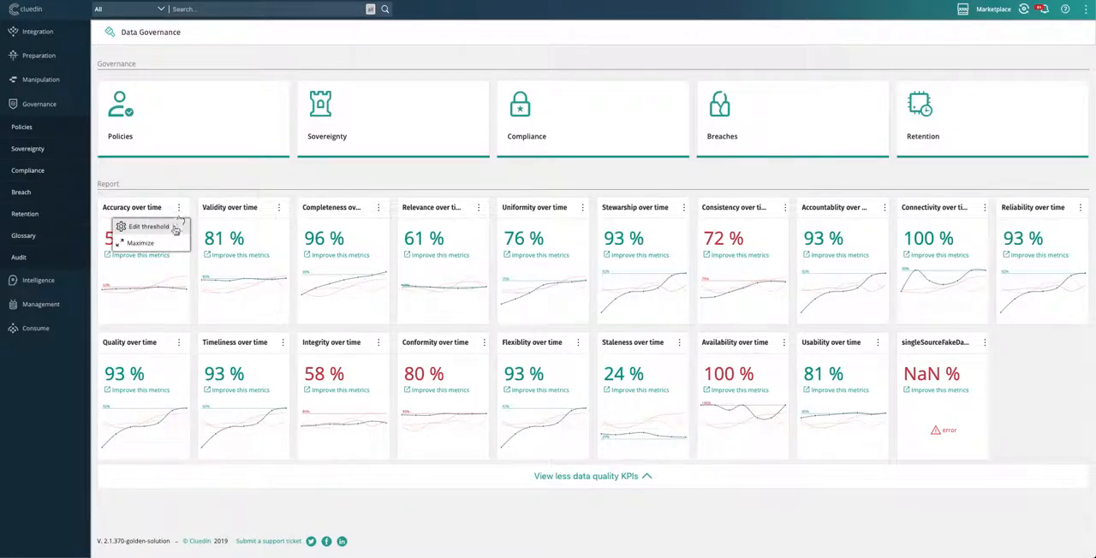
left_click(169, 243)
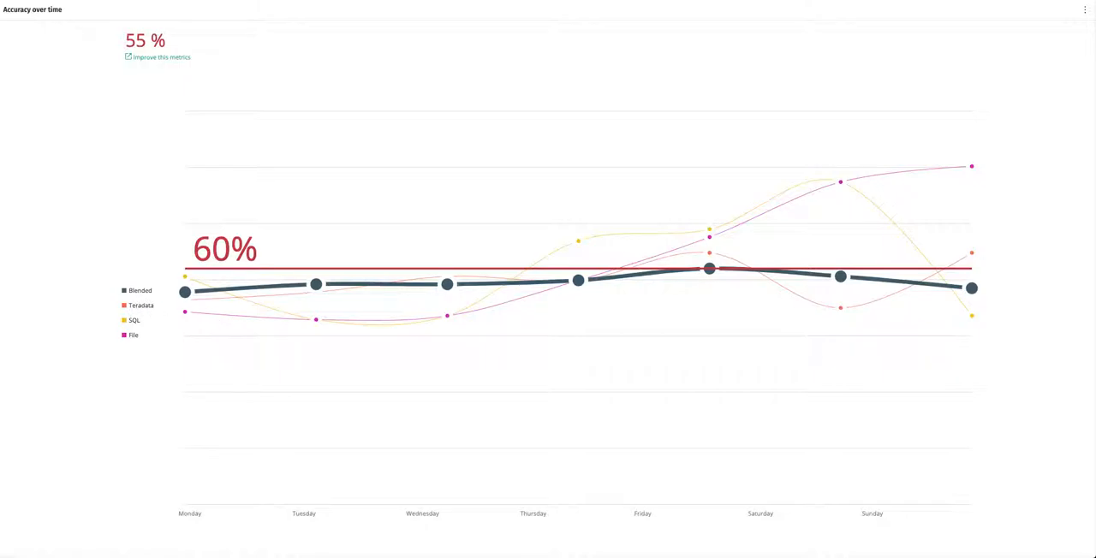
left_click(1085, 10)
left_click(1045, 45)
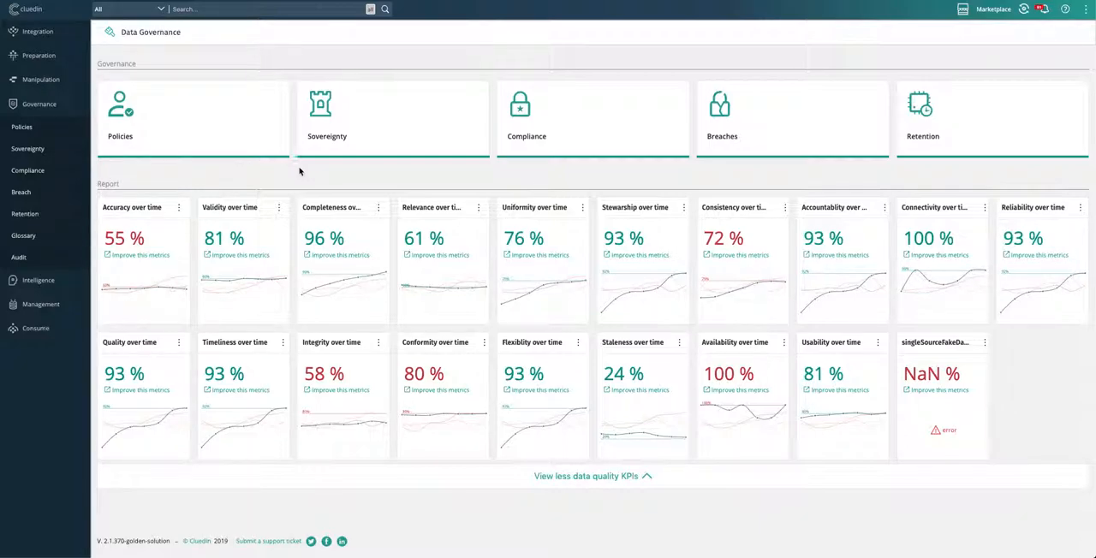
Step: Review the list of all governance policy rules and return to the Data Policy overview
left_click(177, 144)
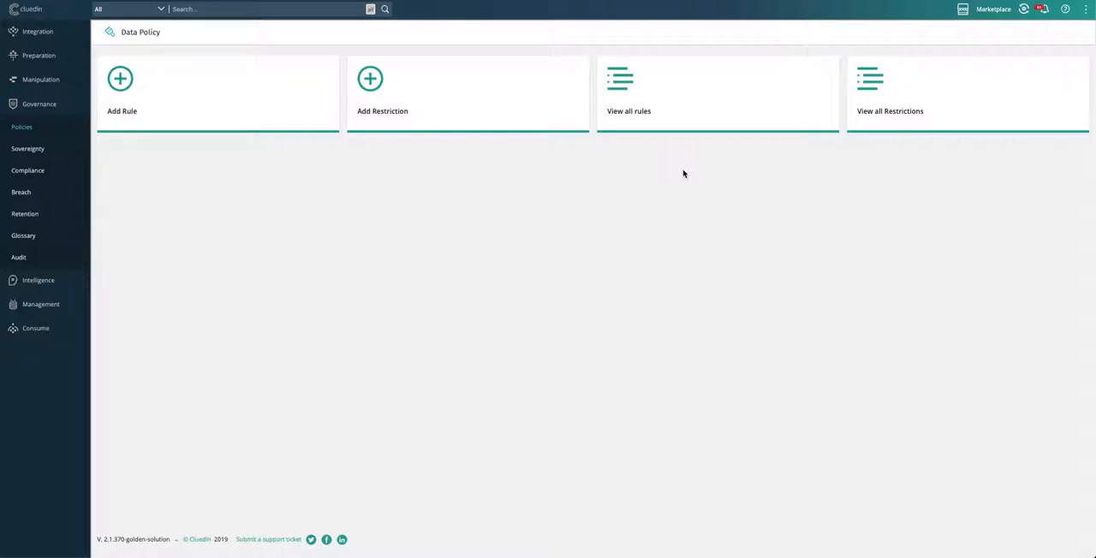
left_click(686, 118)
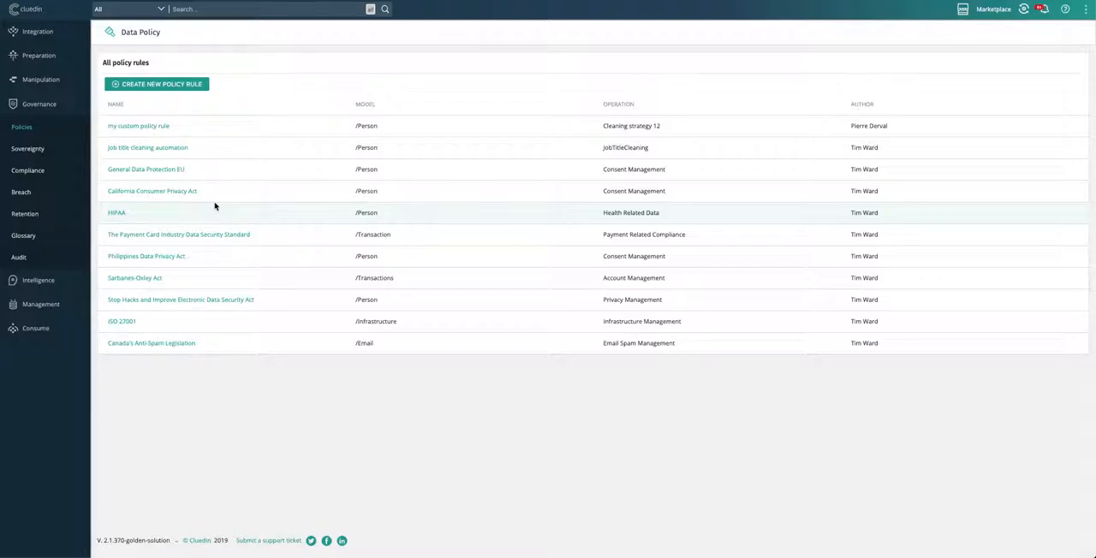
left_click(66, 127)
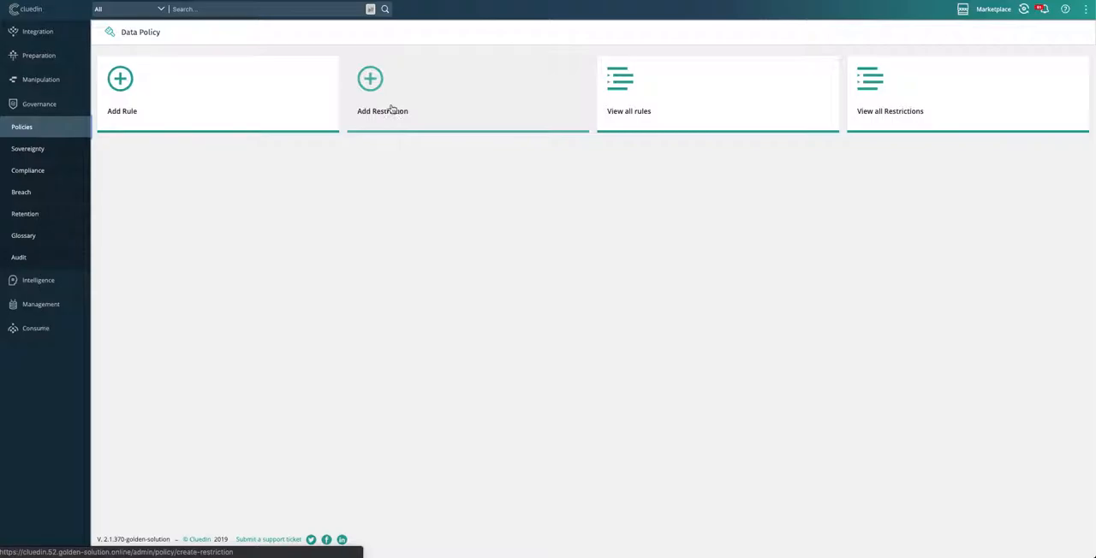
Step: Start a new policy rule named "Banking" and select Organization as its model
left_click(245, 89)
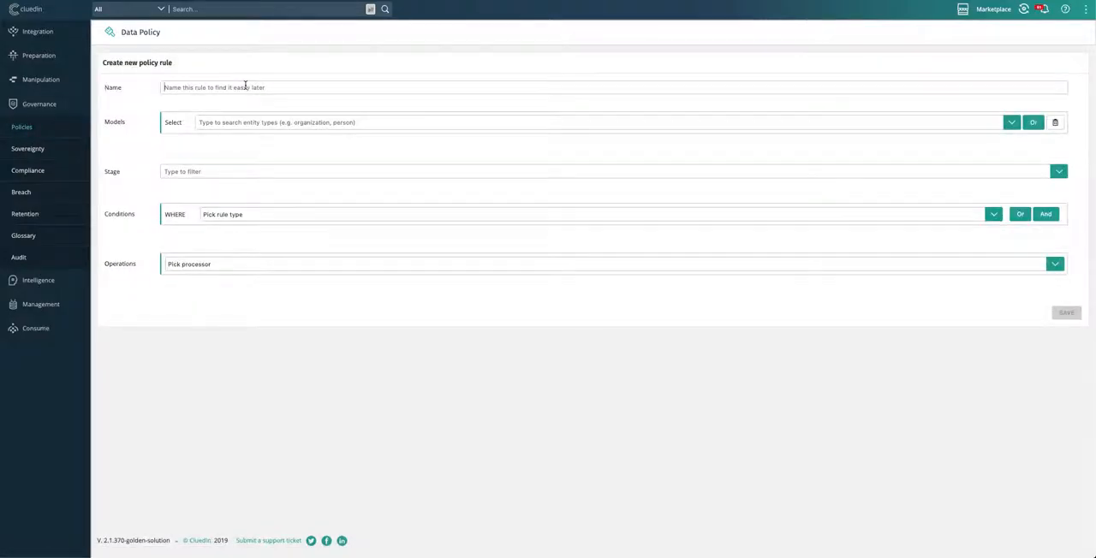
left_click(245, 87)
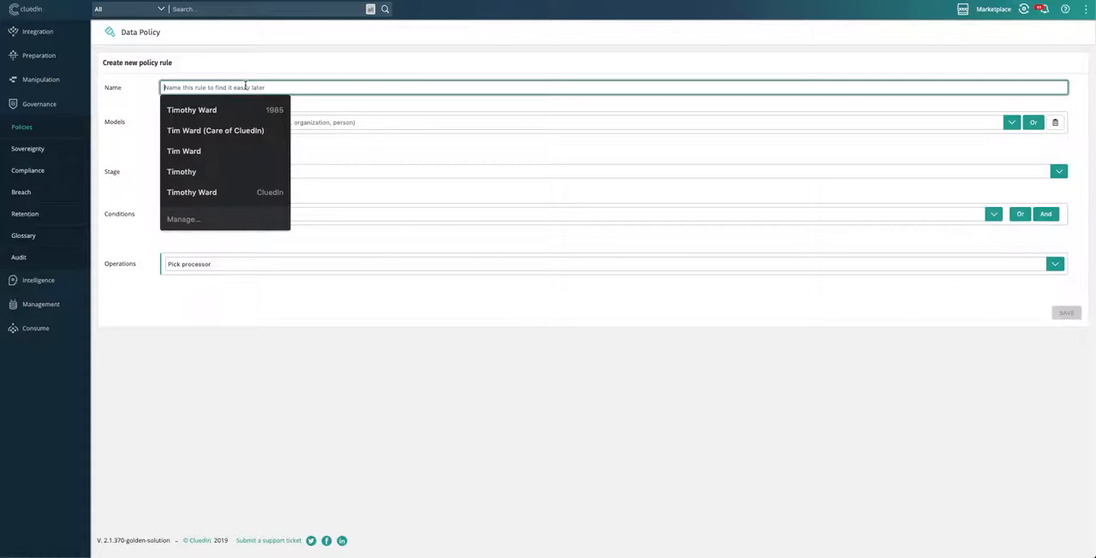
type("Banking")
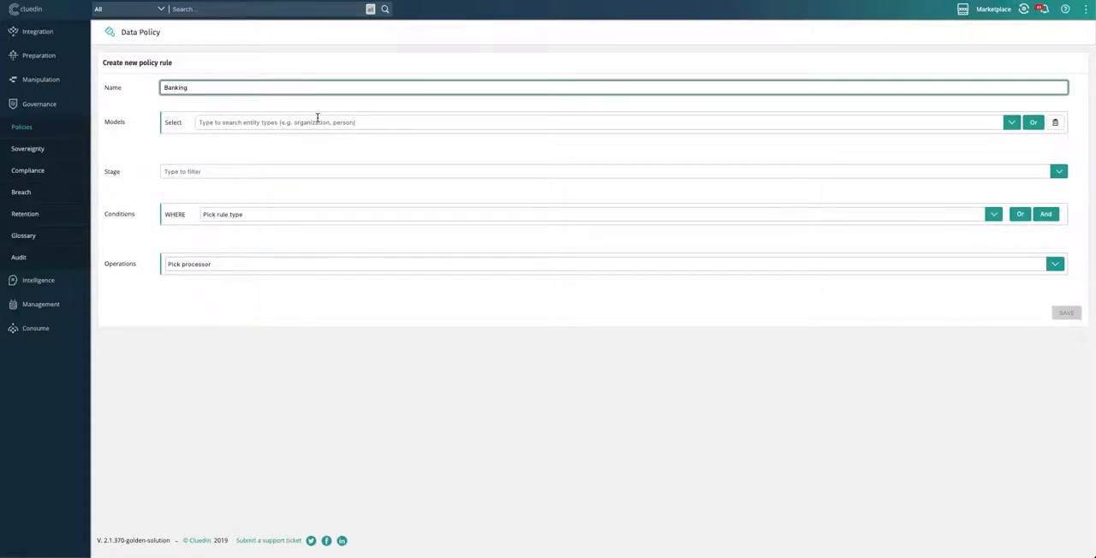
left_click(317, 120)
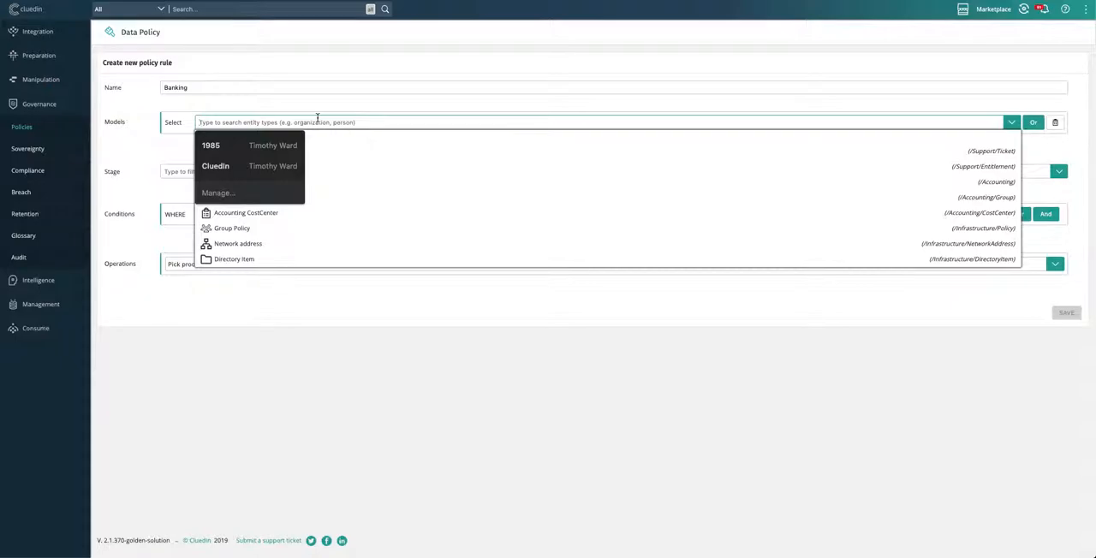
type("Or")
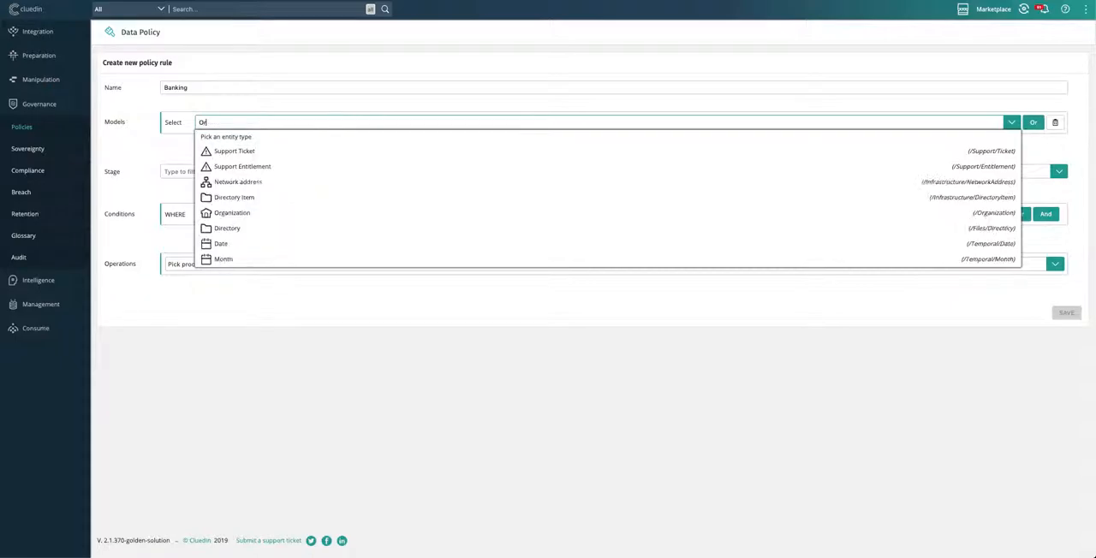
left_click(314, 213)
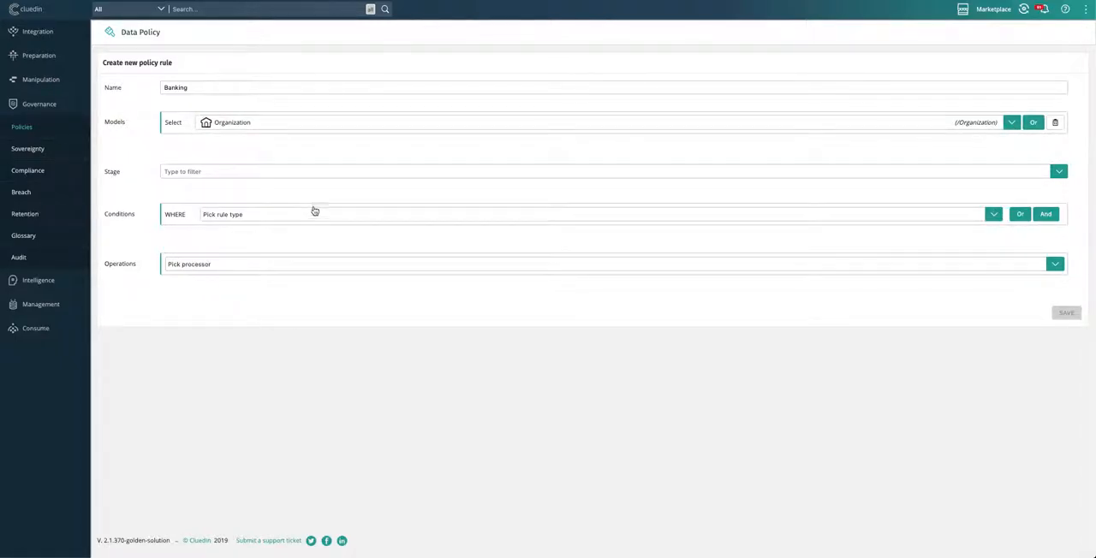
Step: Look through the available processing stages and set the Banking rule's stage to Intelligence
left_click(309, 171)
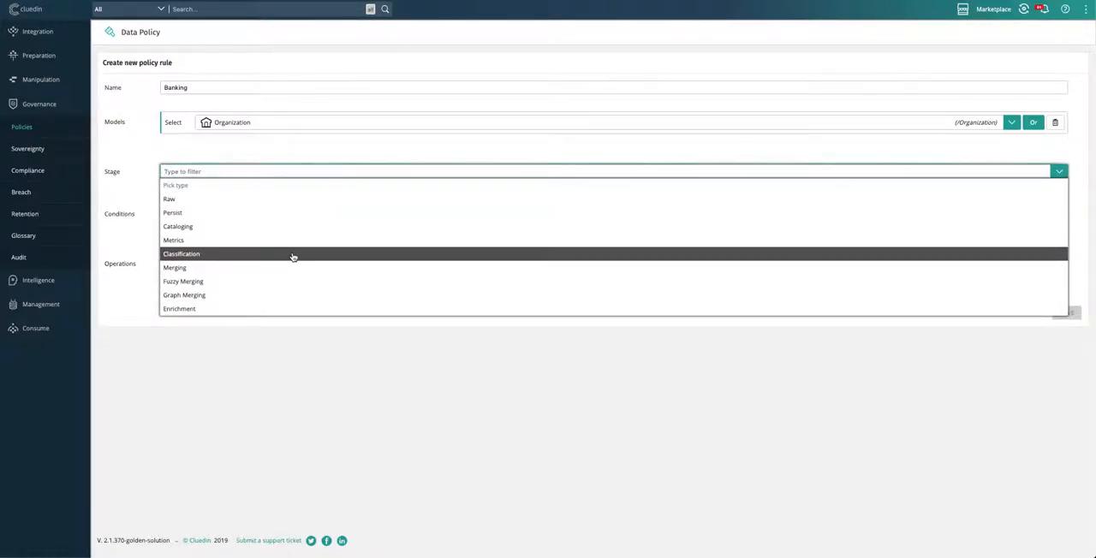
scroll(288, 254, "down", 2)
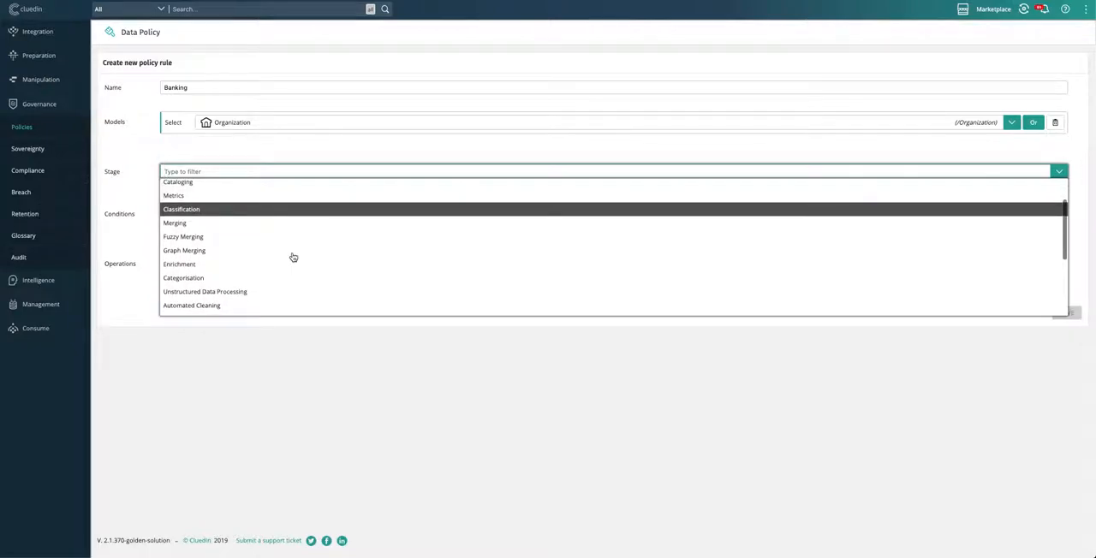
scroll(293, 257, "down", 1)
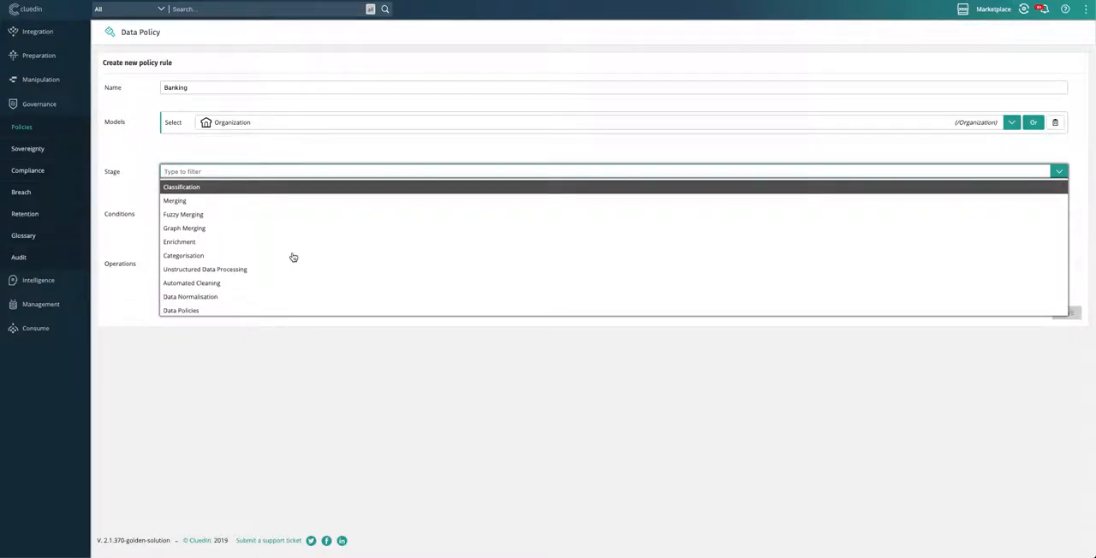
scroll(293, 257, "up", 3)
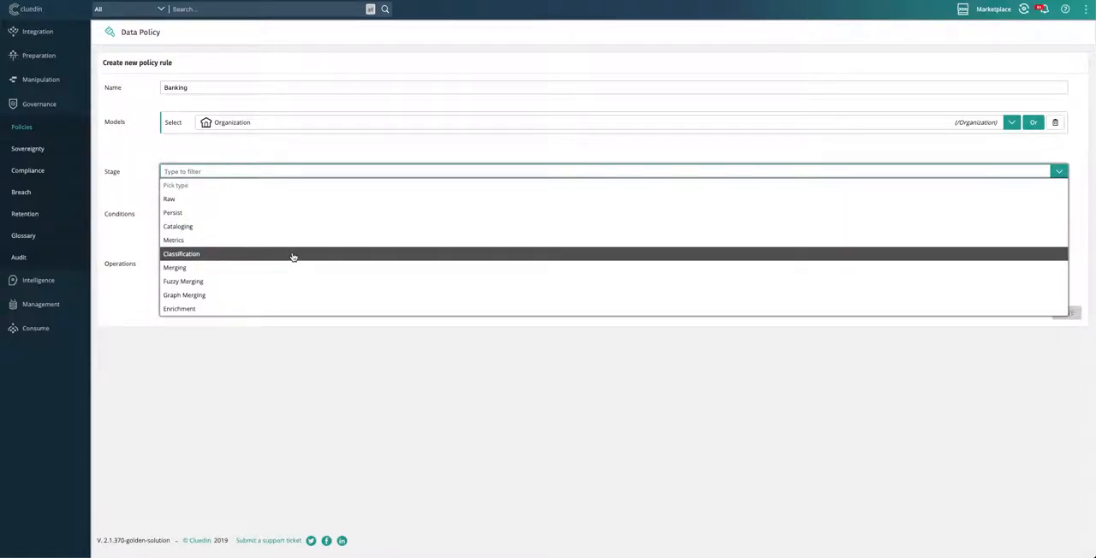
scroll(292, 257, "down", 1)
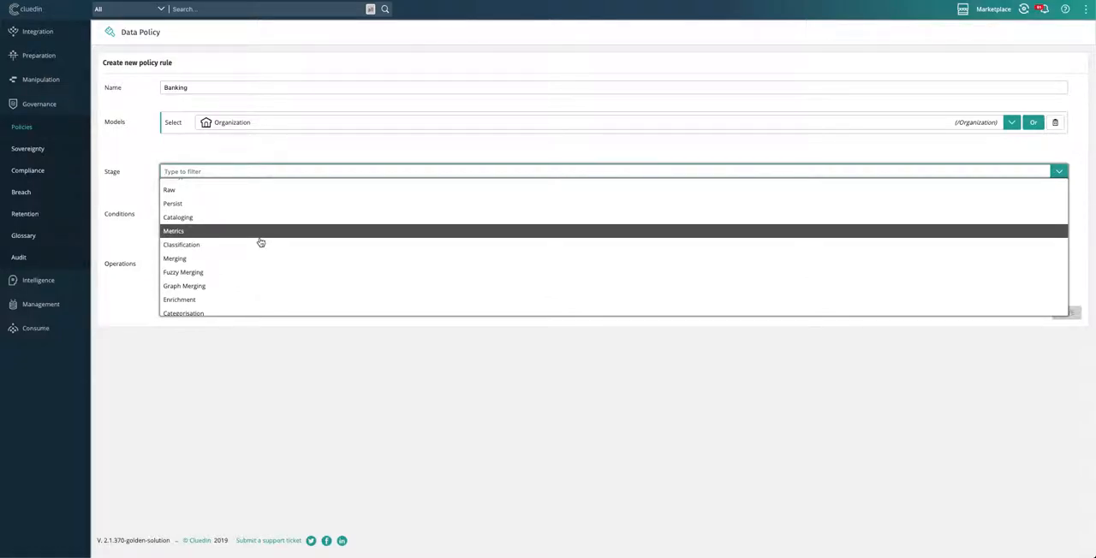
scroll(248, 282, "down", 1)
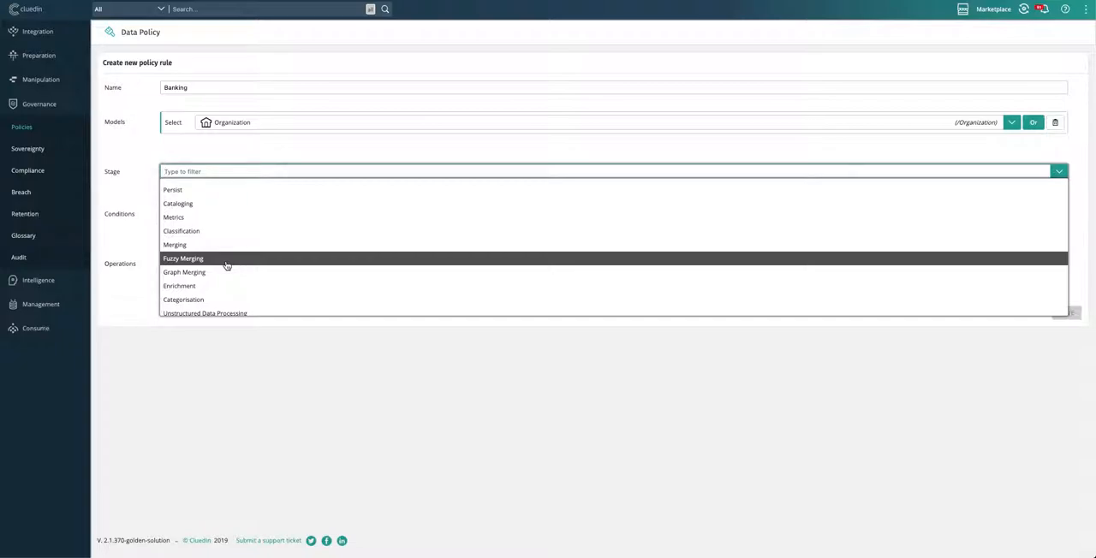
scroll(227, 266, "down", 3)
scroll(220, 280, "down", 1)
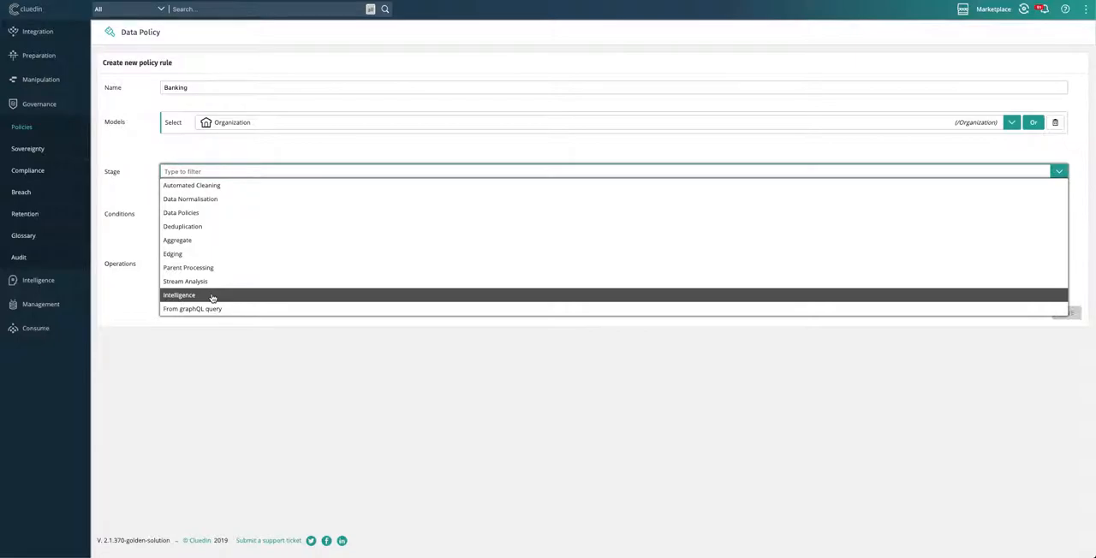
left_click(213, 295)
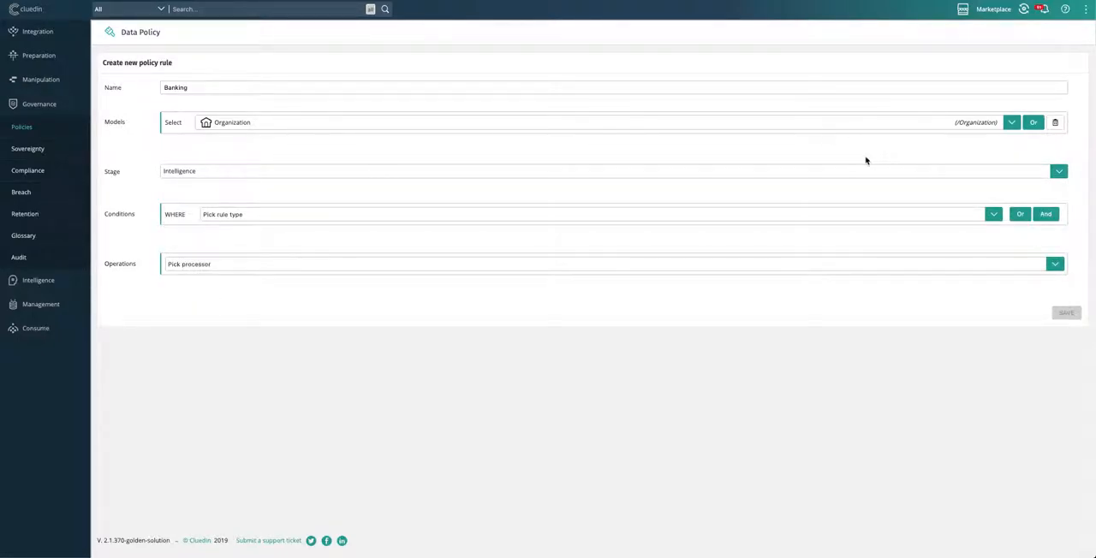
Step: Add a Property matching condition to the Banking rule, based on the organization.industry property
left_click(994, 216)
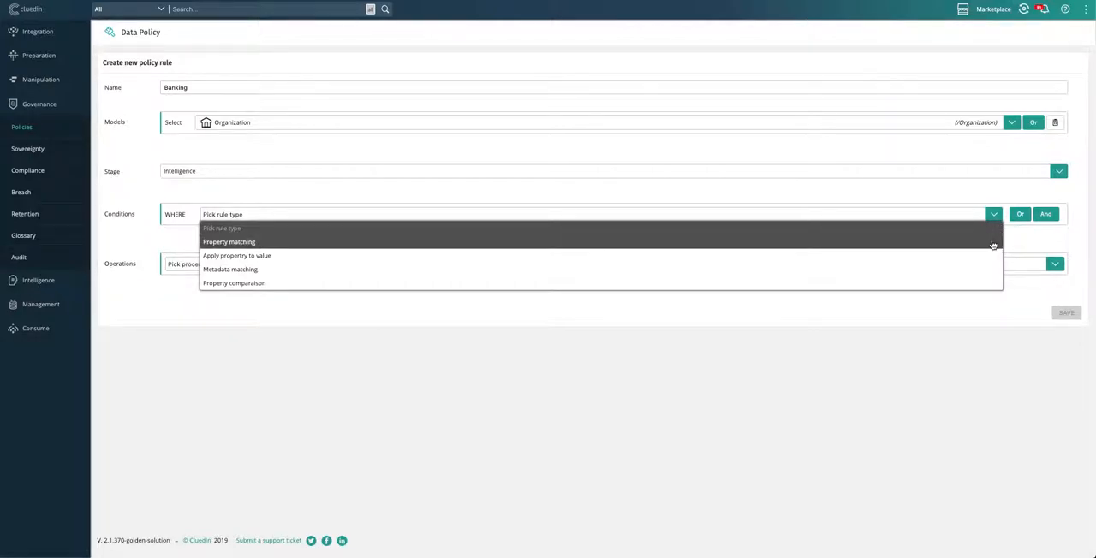
left_click(992, 244)
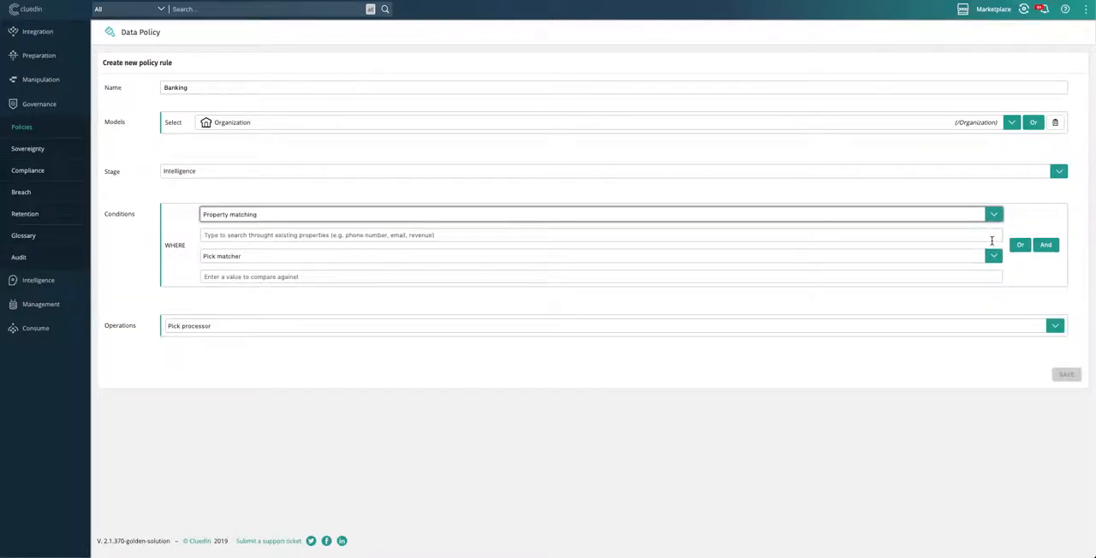
left_click(862, 236)
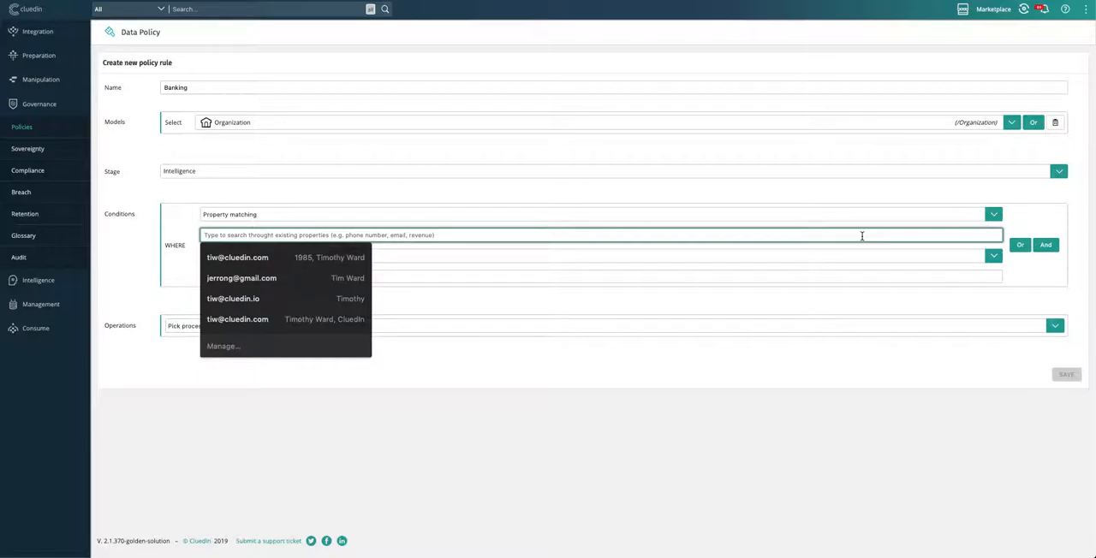
type("indus")
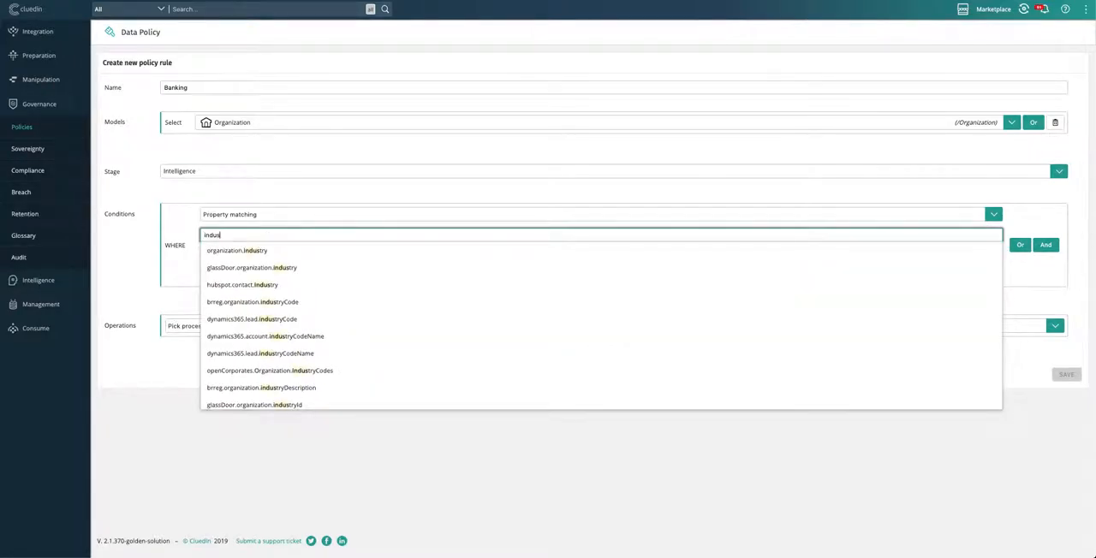
scroll(709, 328, "down", 4)
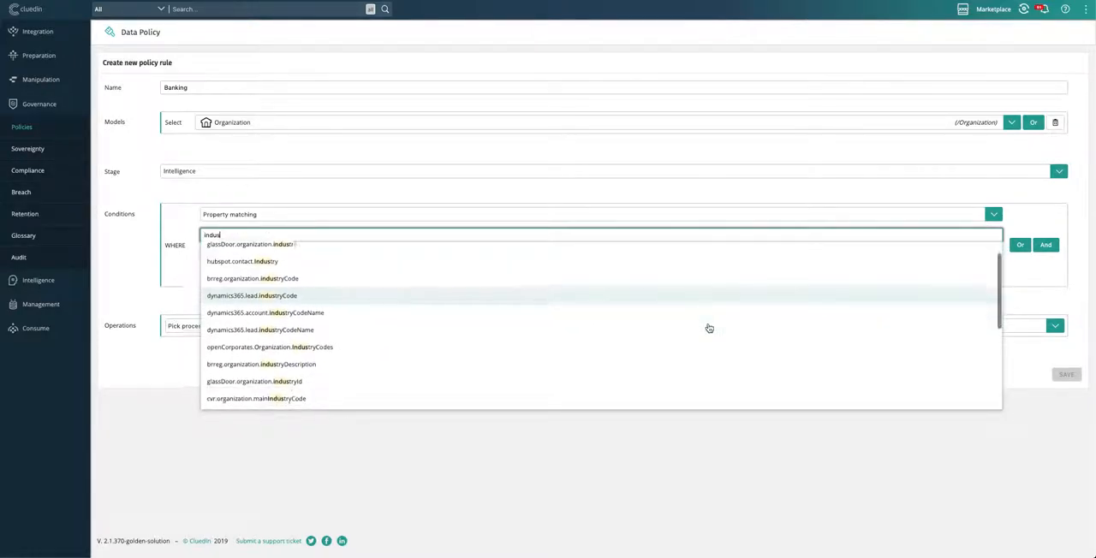
scroll(709, 328, "down", 1)
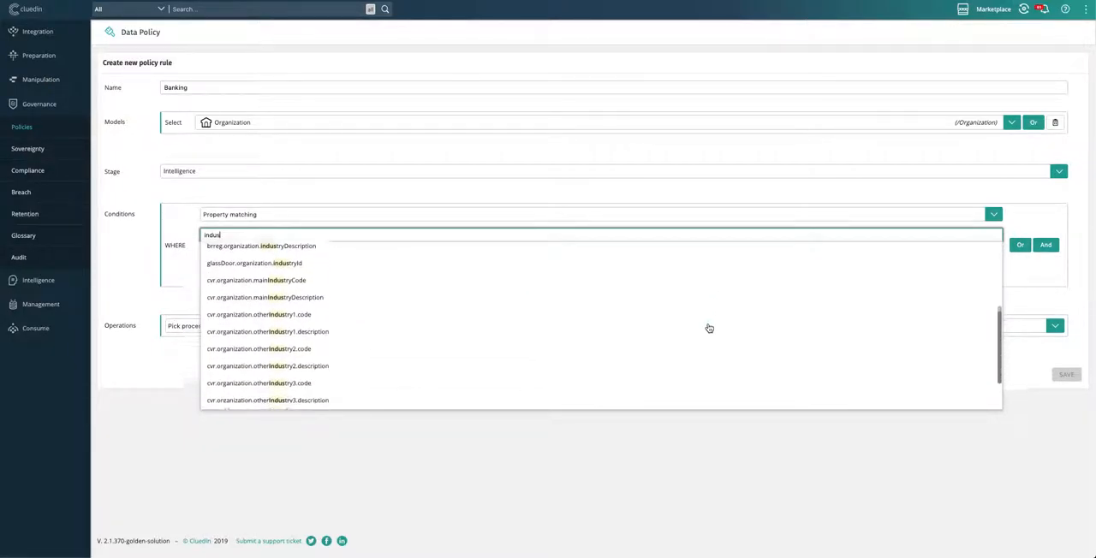
scroll(708, 328, "up", 3)
scroll(708, 328, "up", 5)
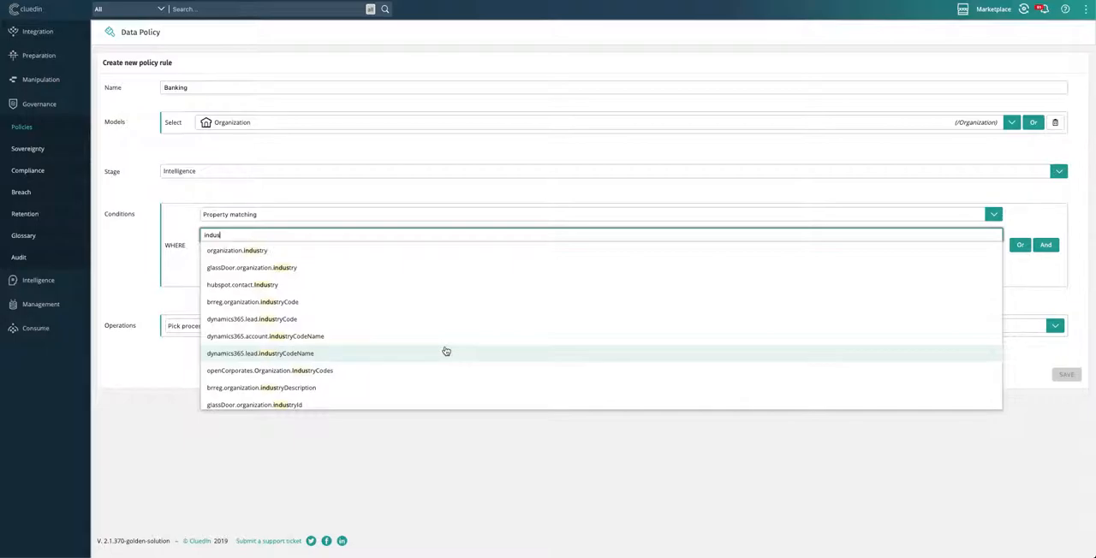
left_click(258, 252)
Step: Make the condition require Is Equal To "Banking", and look through the available operation processors without picking one
left_click(264, 258)
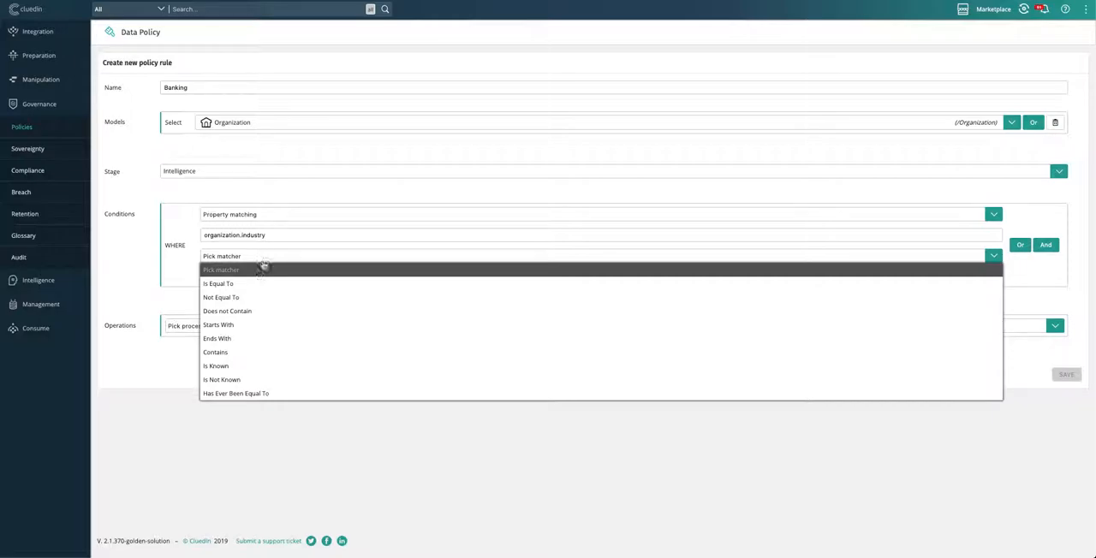
left_click(257, 284)
type("Banking")
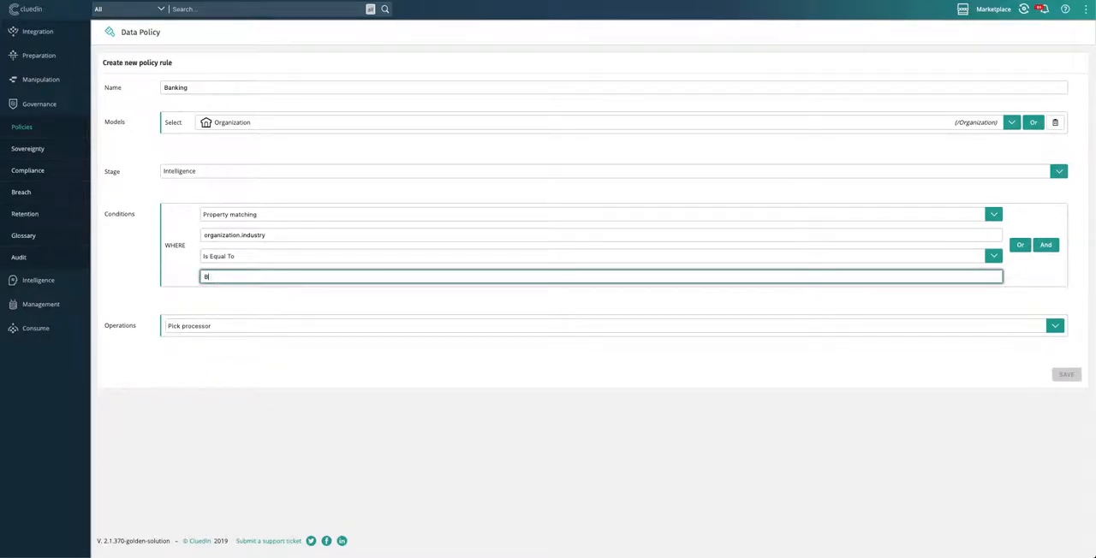
left_click(434, 325)
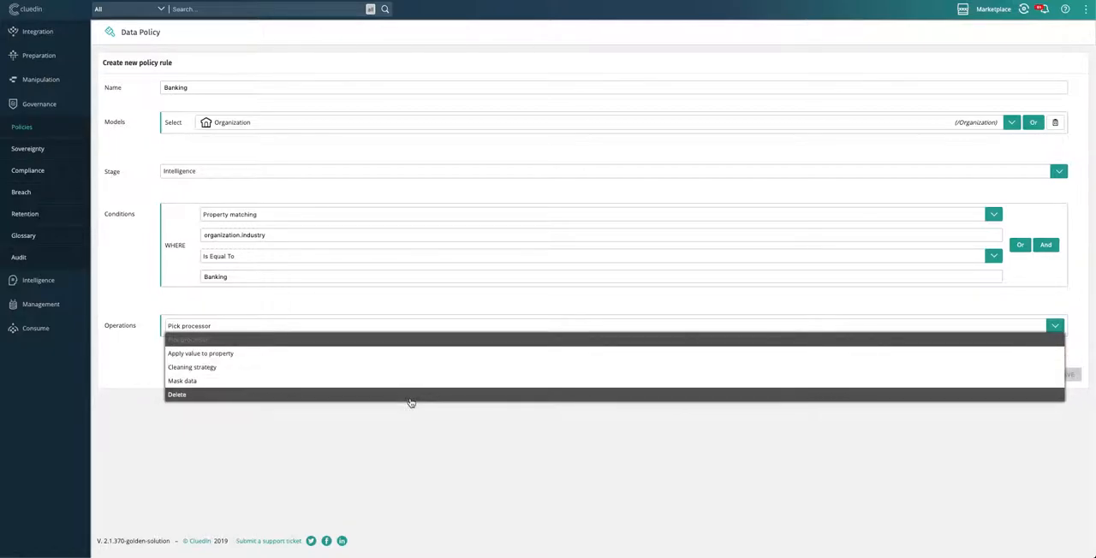
left_click(399, 308)
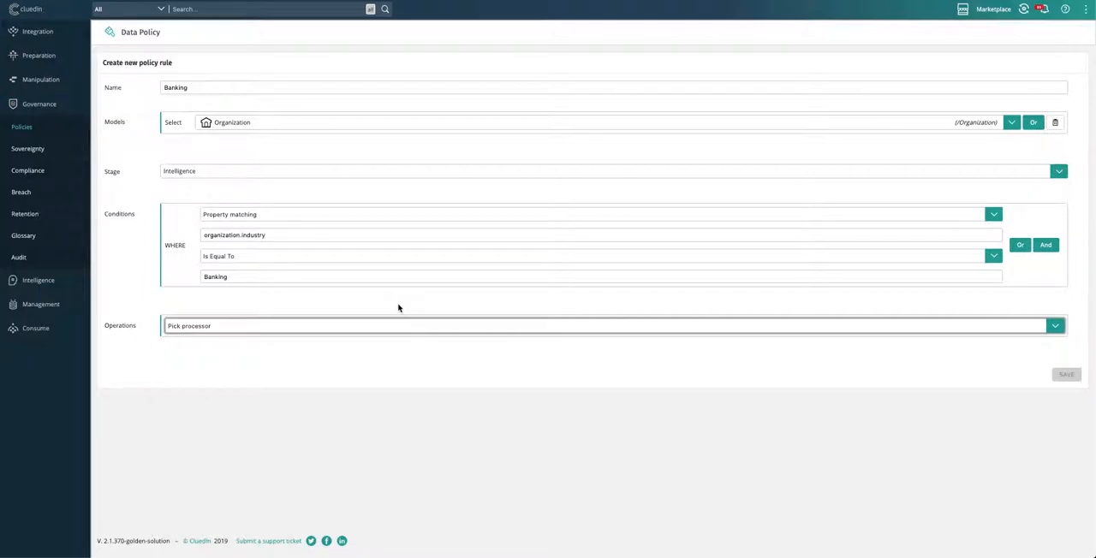
Step: Start a new stream in the Consume area and name it "Customer Data"
left_click(36, 330)
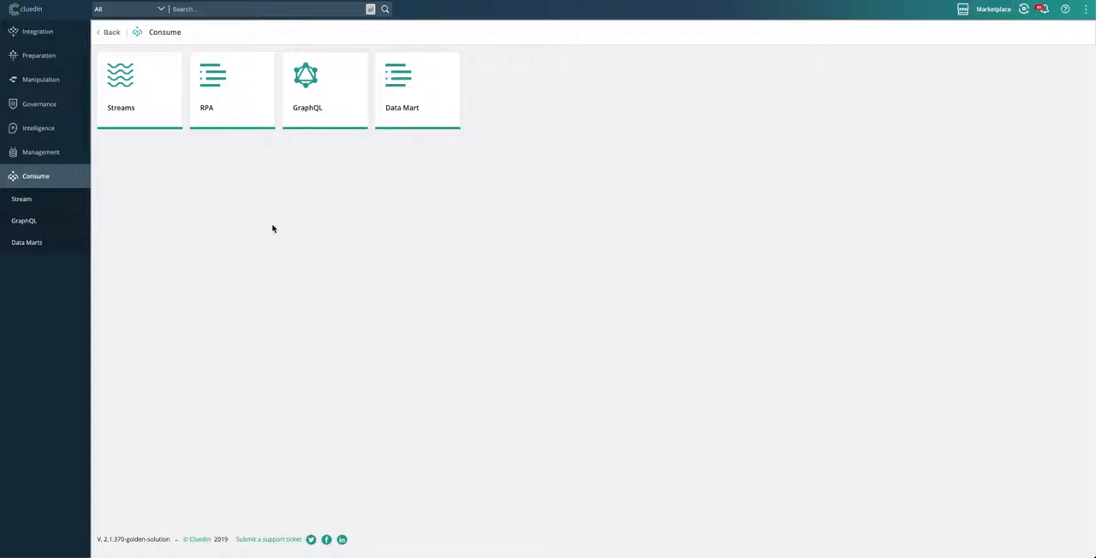
left_click(143, 106)
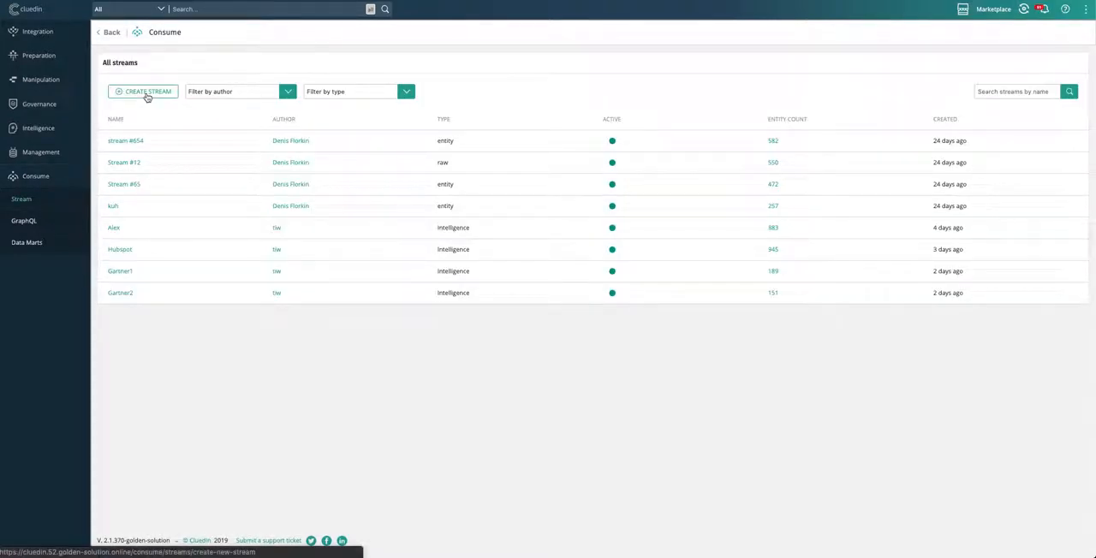
left_click(146, 94)
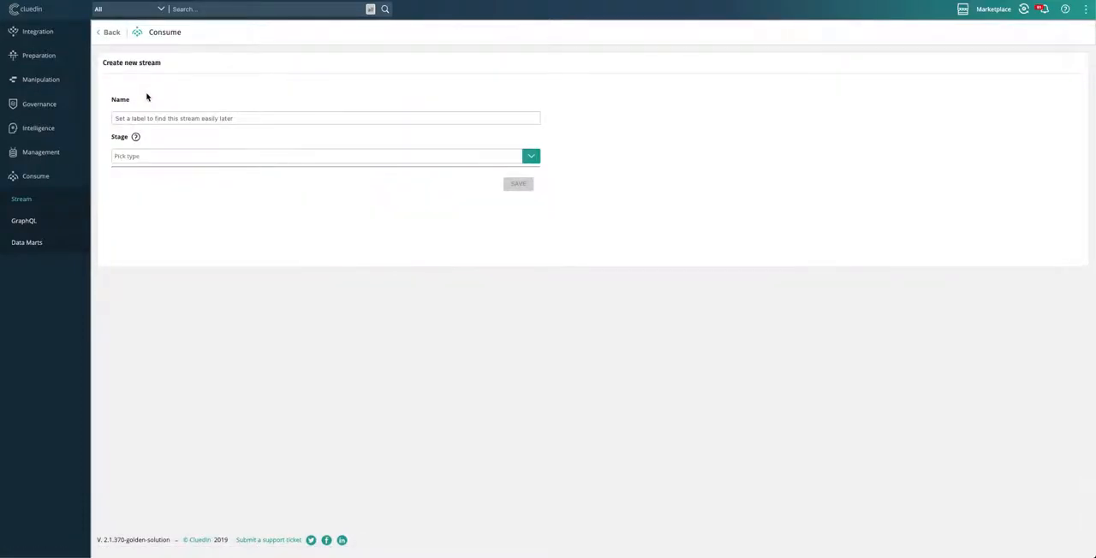
left_click(152, 117)
type("C")
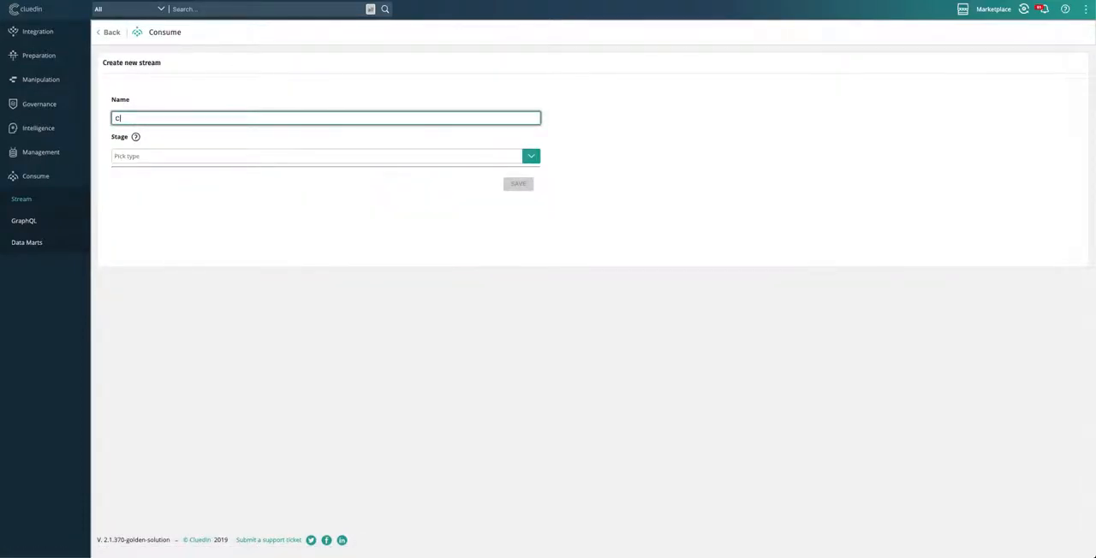
type("ustomer Data")
Step: Set the Customer Data stream's stage to Intelligence and its model to Organization
left_click(531, 158)
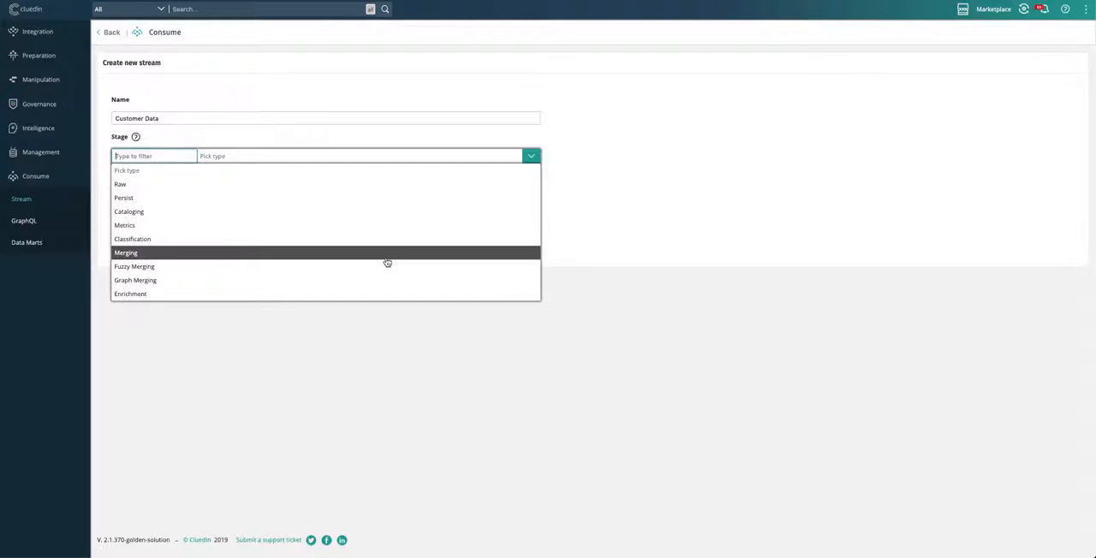
scroll(387, 262, "down", 6)
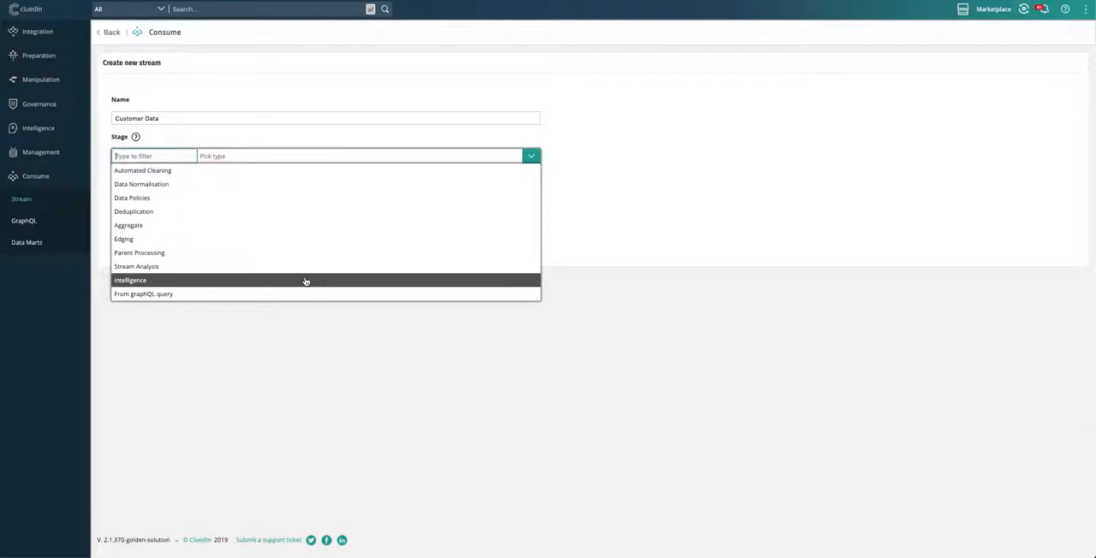
left_click(305, 281)
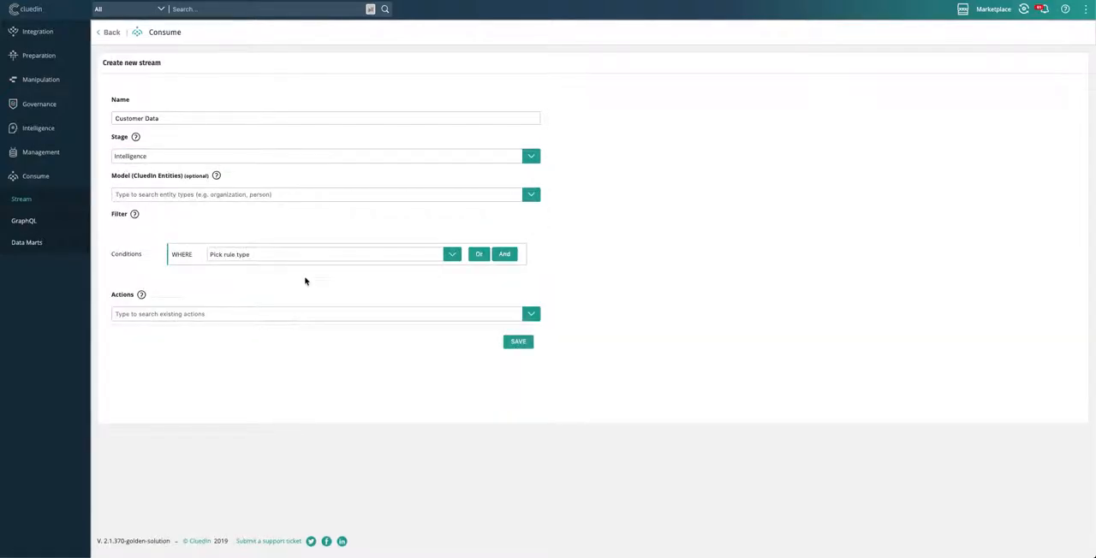
left_click(533, 196)
type("Org")
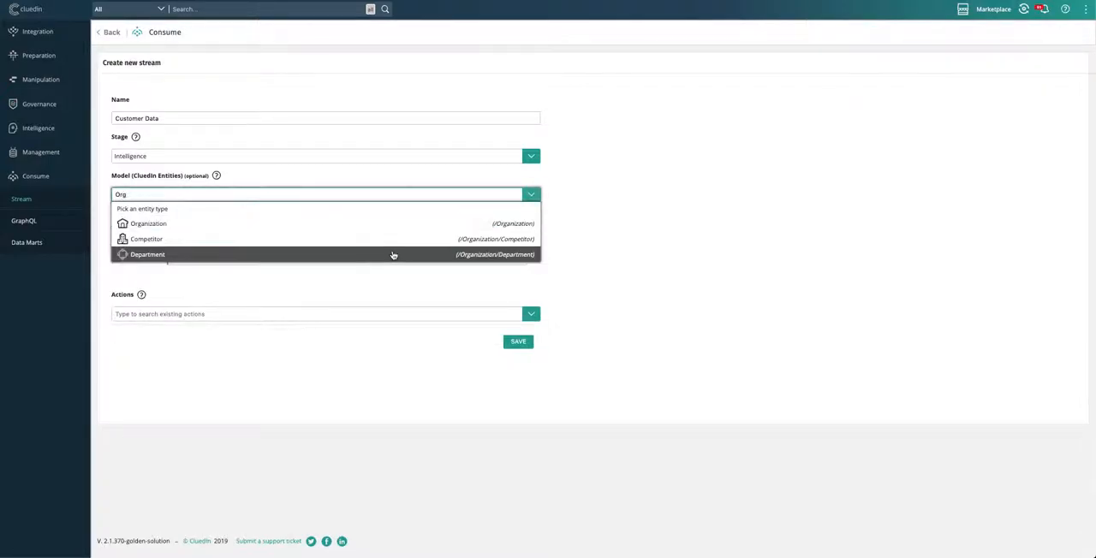
left_click(391, 224)
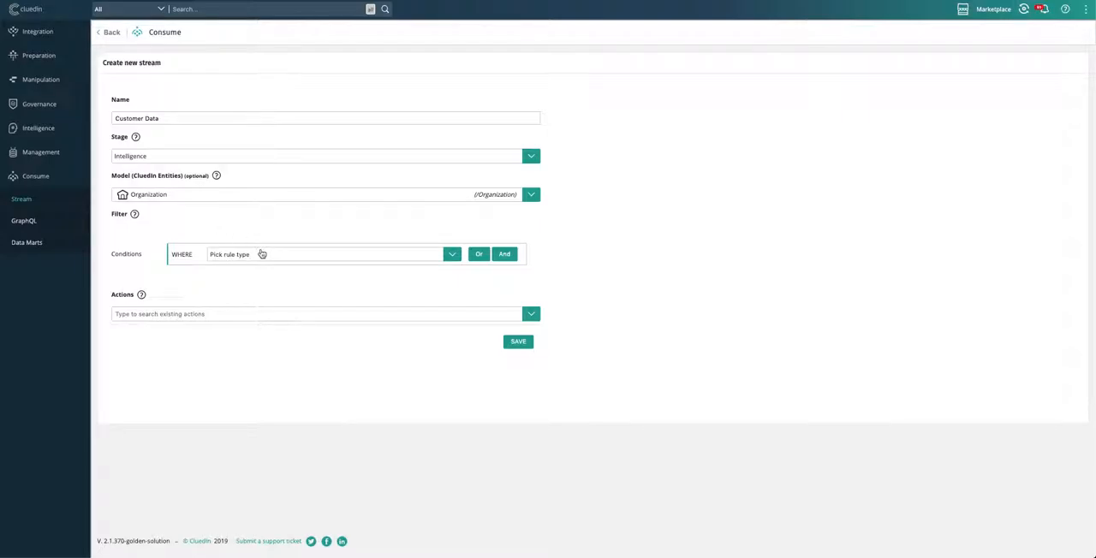
Step: Add a Property matching filter condition to the stream on the hubspot.deal.DealStage property
left_click(453, 256)
left_click(417, 280)
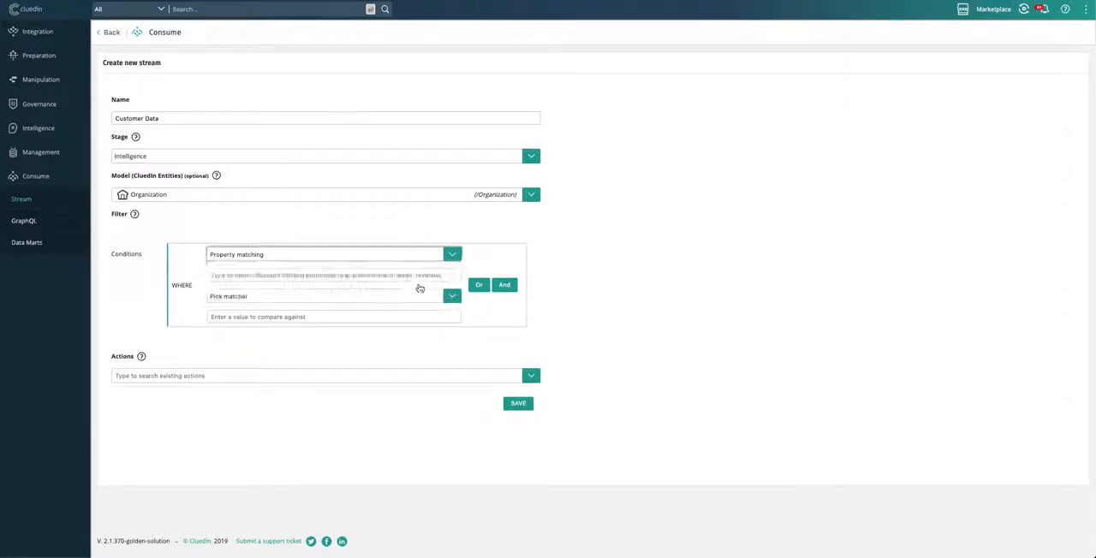
left_click(357, 275)
type("de")
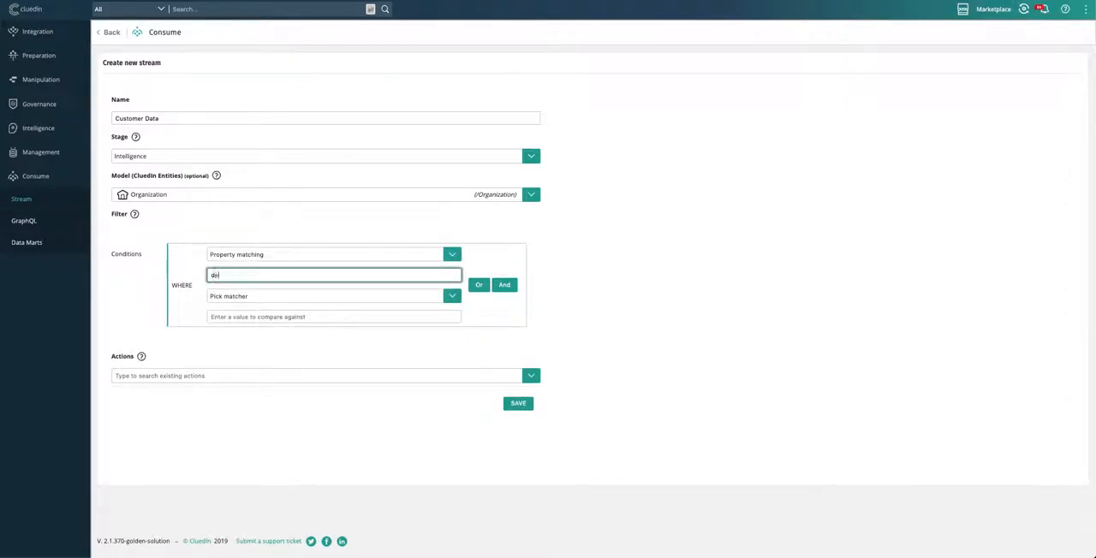
type("alstage")
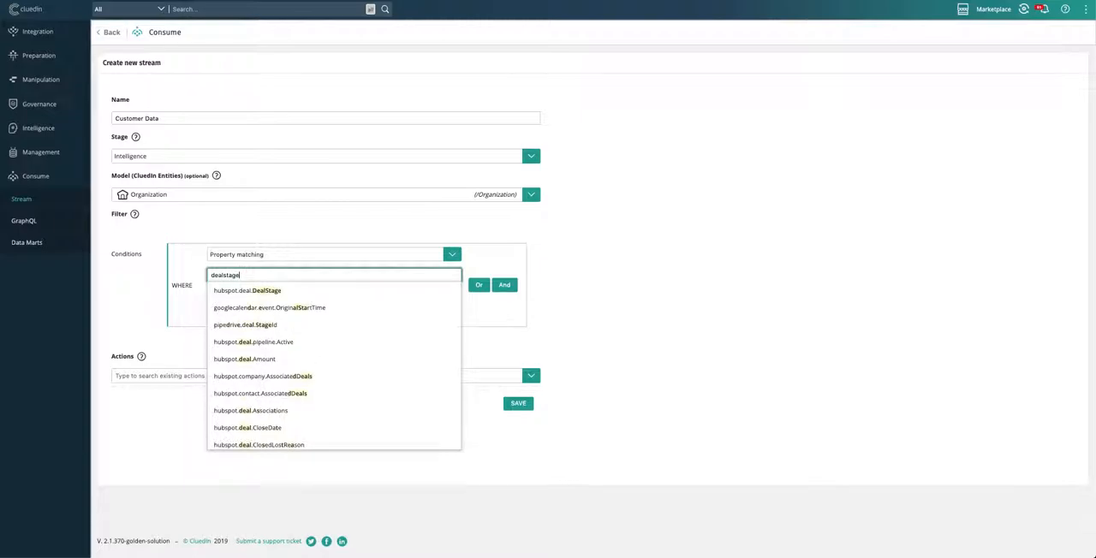
left_click(307, 291)
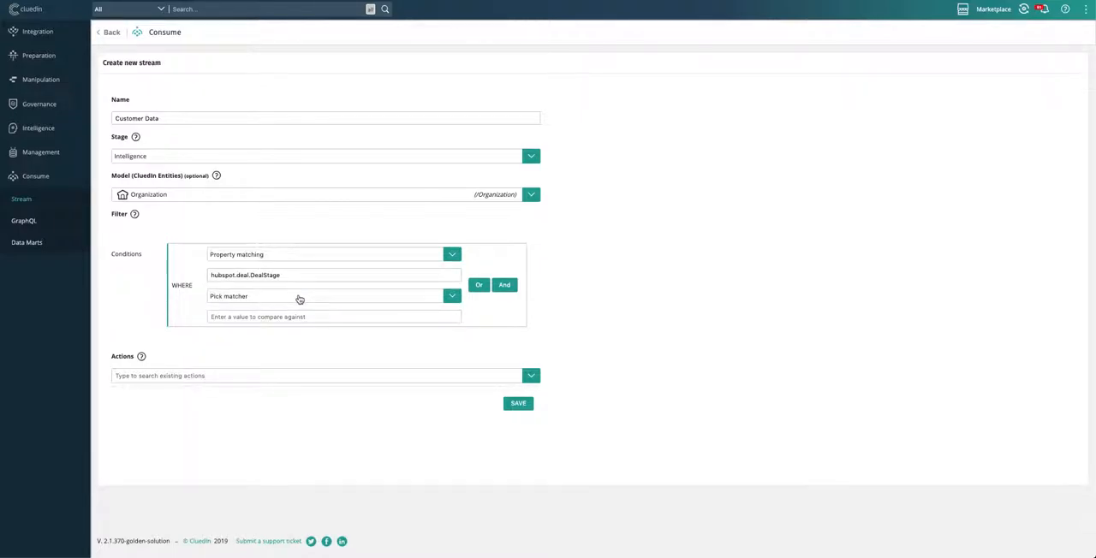
Step: Set the deal stage condition's matcher to Has Ever Been Equal To, with the comparison value "Closed Won"
left_click(307, 297)
left_click(295, 321)
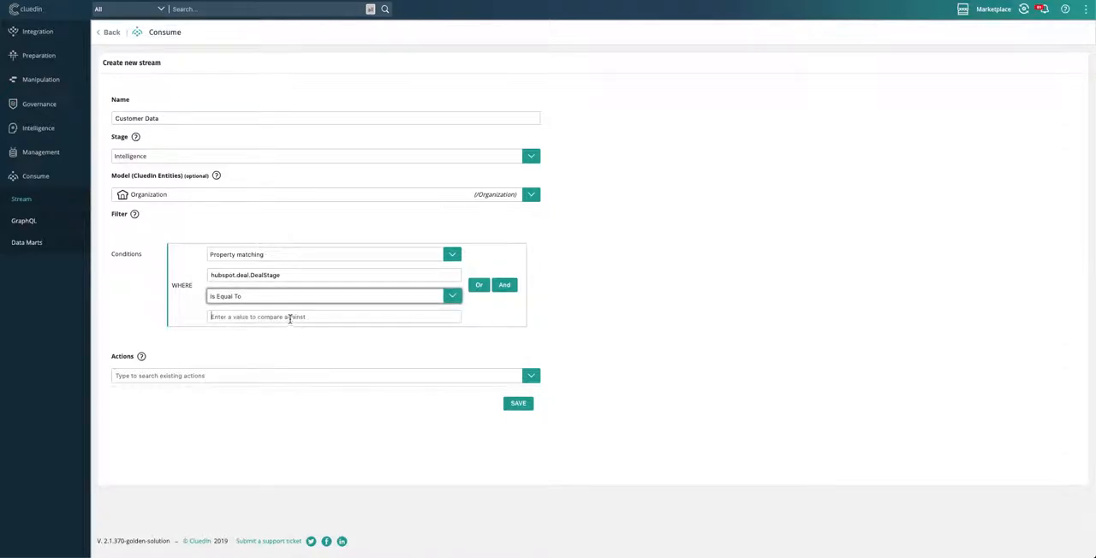
left_click(288, 300)
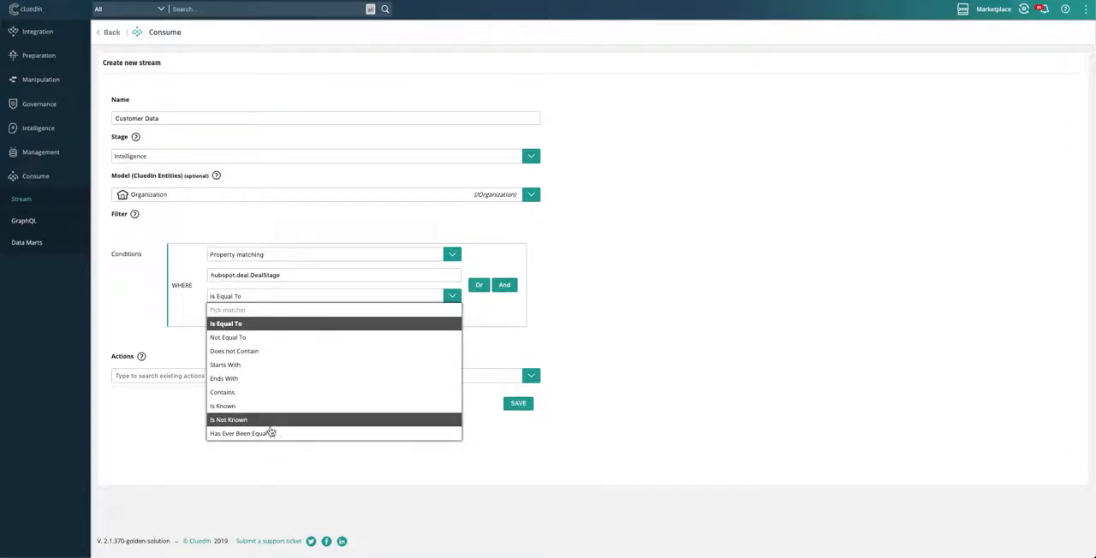
left_click(270, 433)
left_click(272, 317)
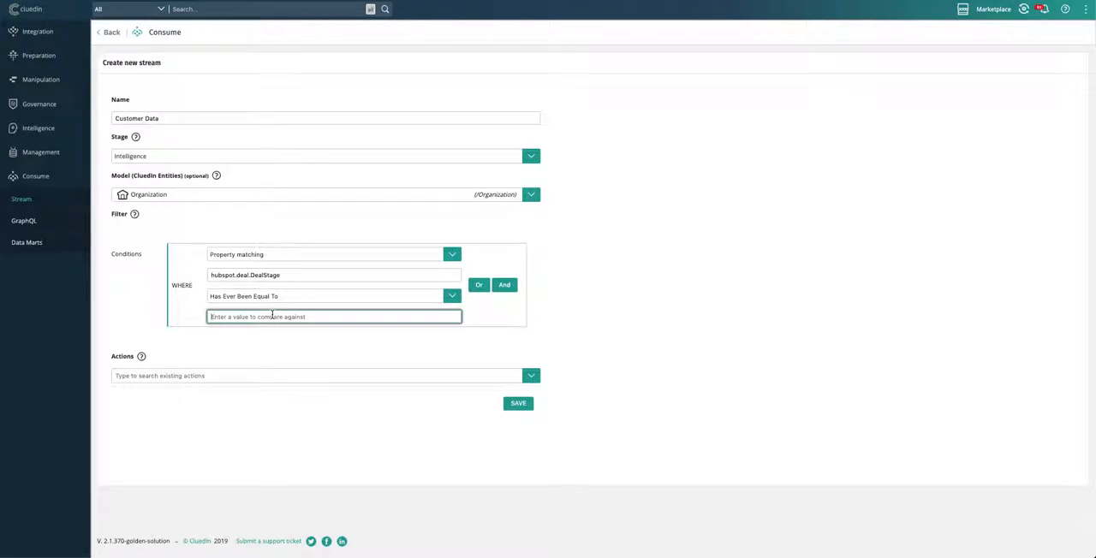
type("Closed Won")
left_click(303, 349)
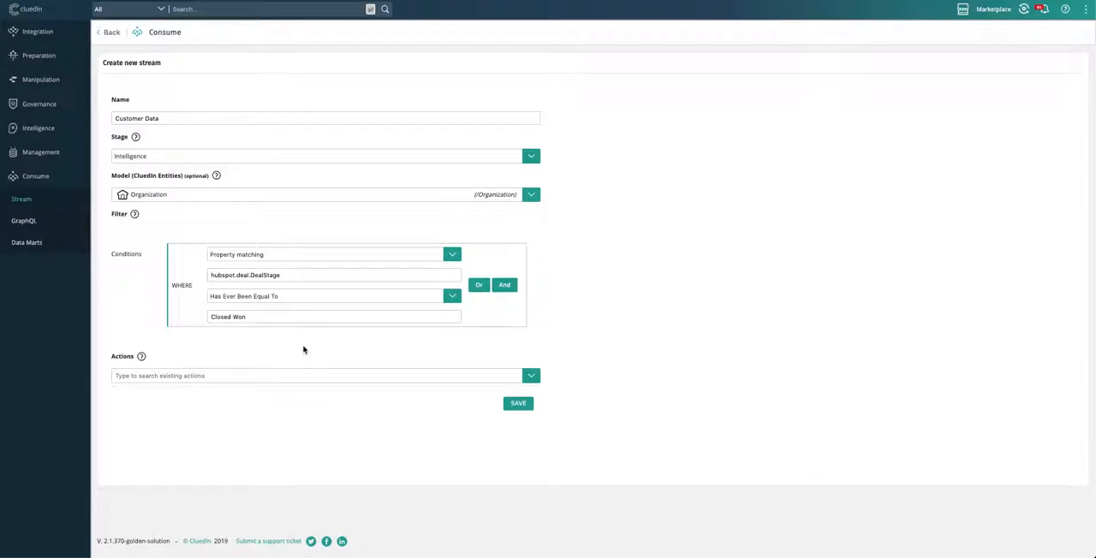
Step: Give the stream the Export/stream to external service action with the Power BI connection, and save it
left_click(530, 377)
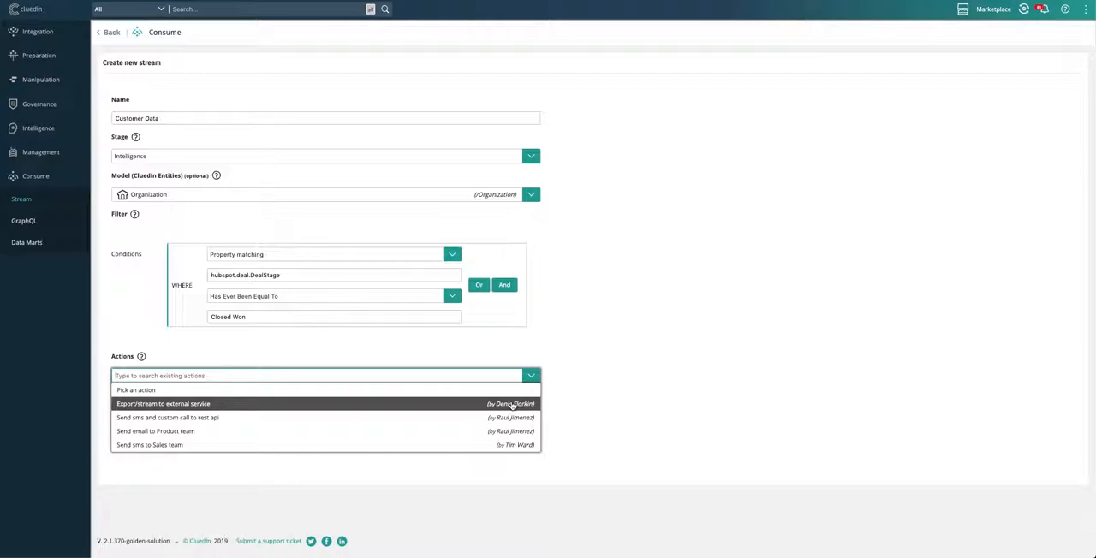
left_click(512, 405)
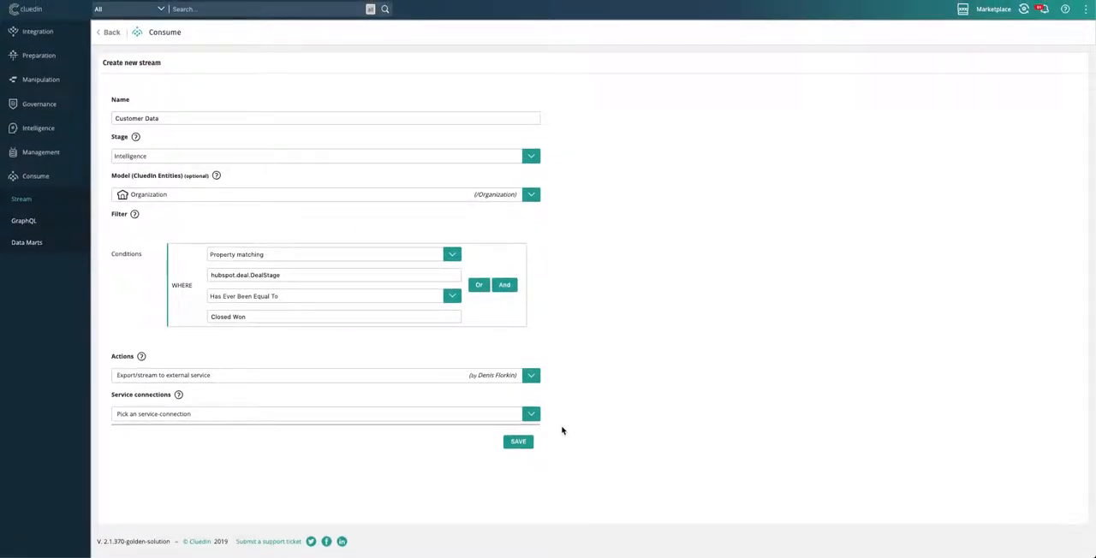
left_click(534, 419)
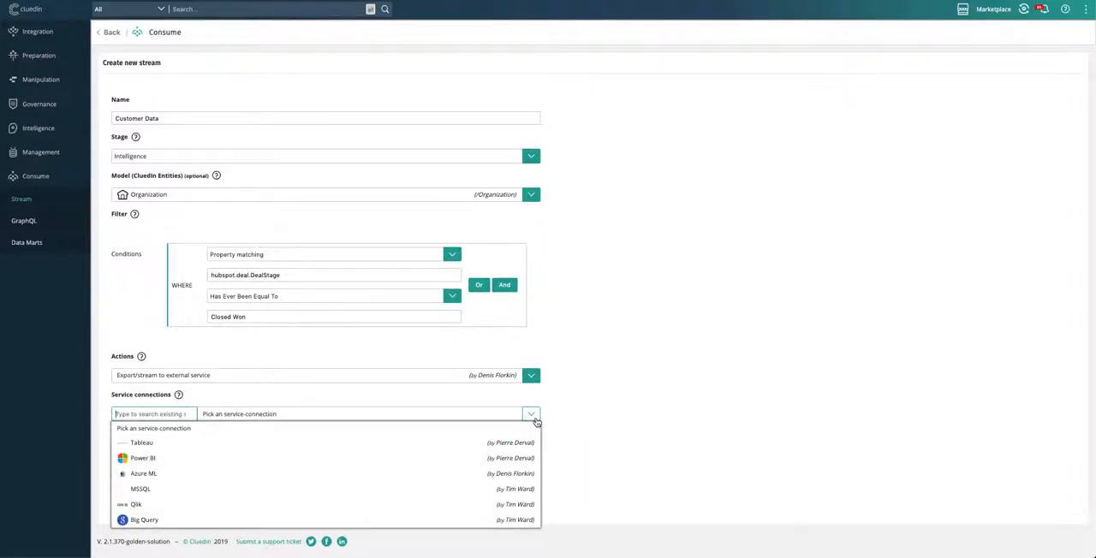
left_click(511, 459)
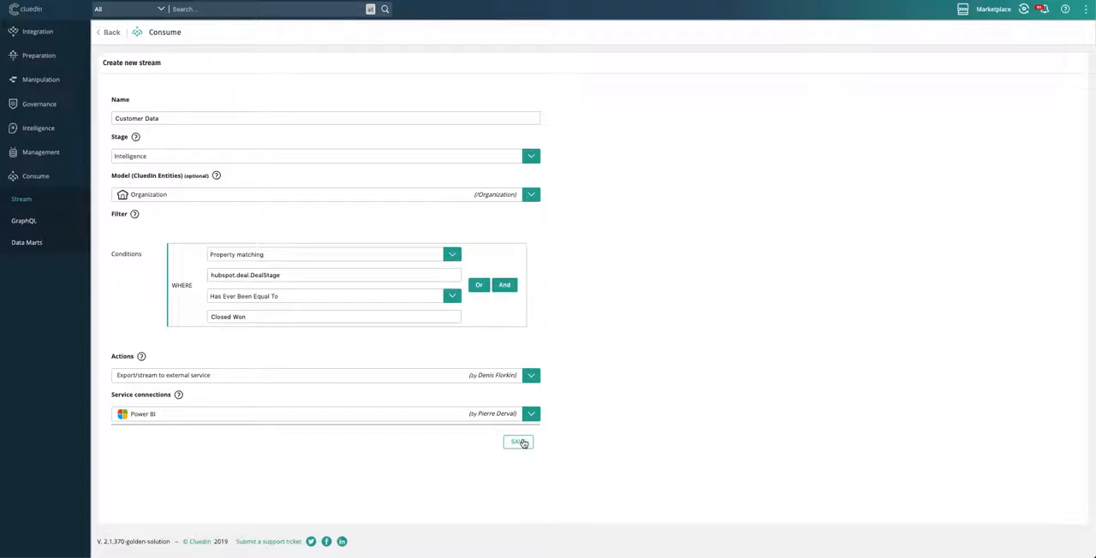
left_click(520, 442)
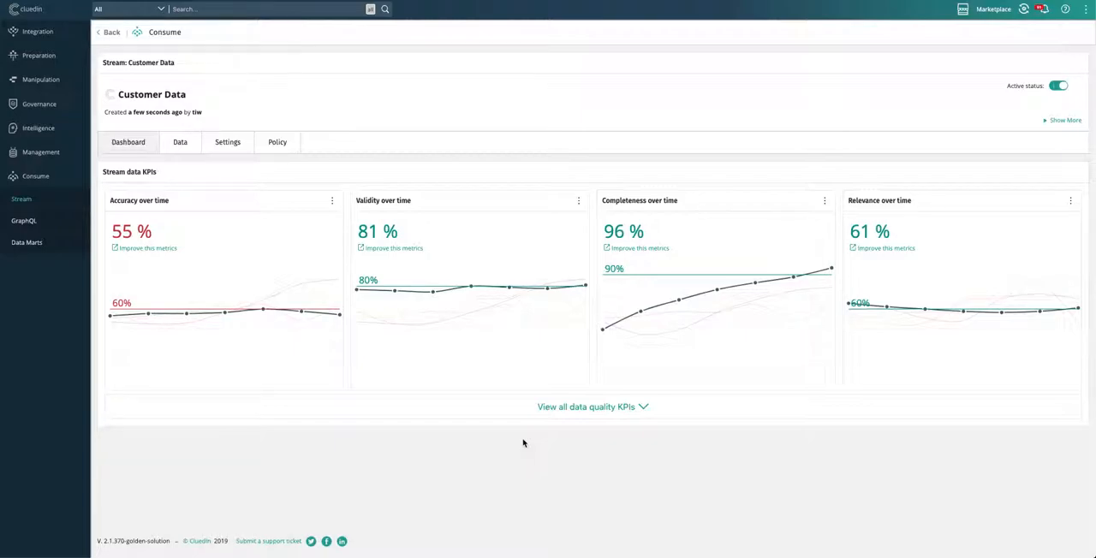
Step: Review all data quality KPIs of the Customer Data stream and the list of records it contains
left_click(568, 408)
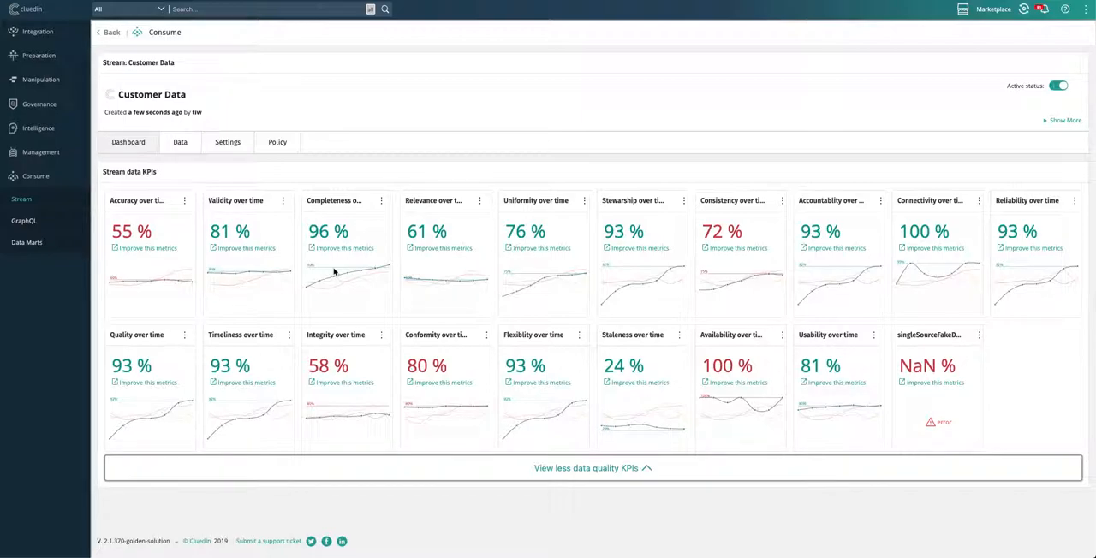
left_click(188, 146)
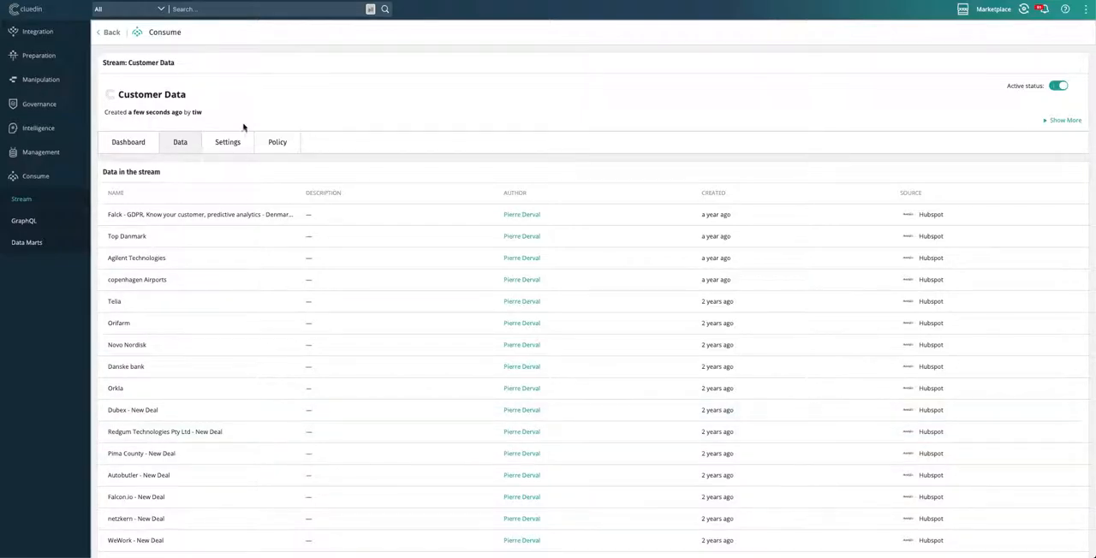
Step: View the Customer Data stream's policy restrictions, and search the refreshed dataset list in Power BI for "Cus"
left_click(287, 142)
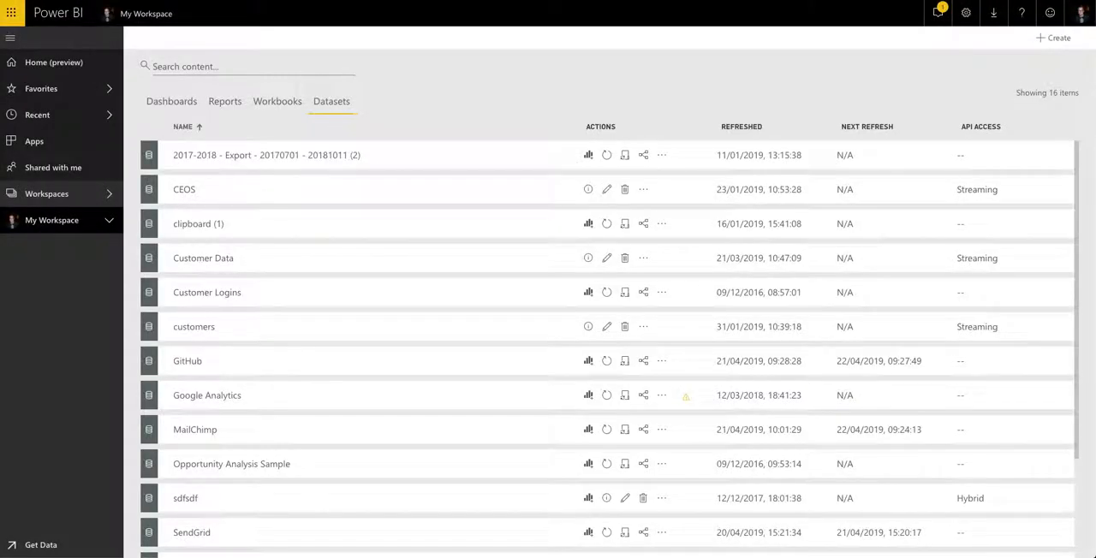
key("super+r")
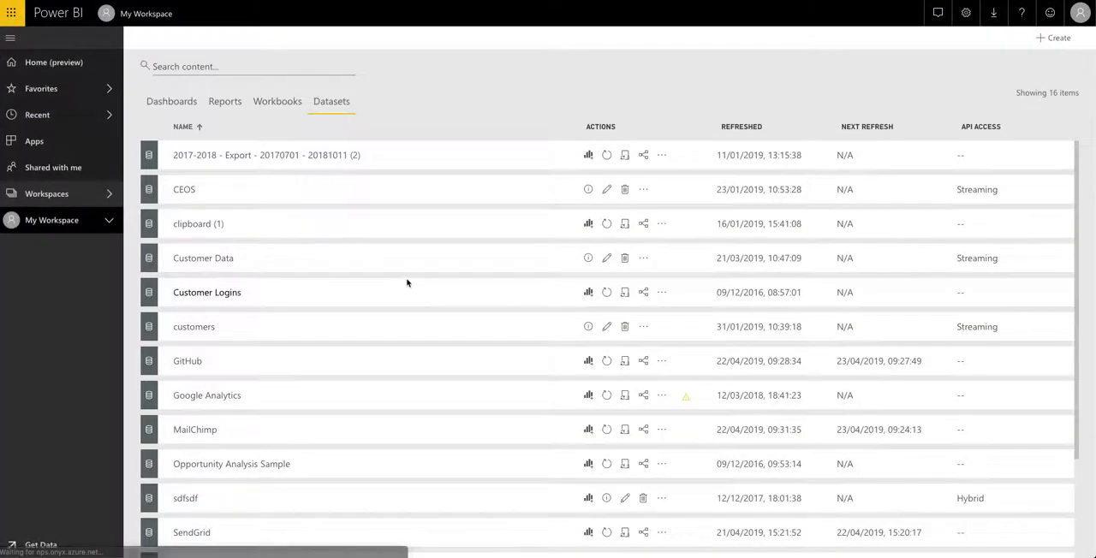
left_click(234, 65)
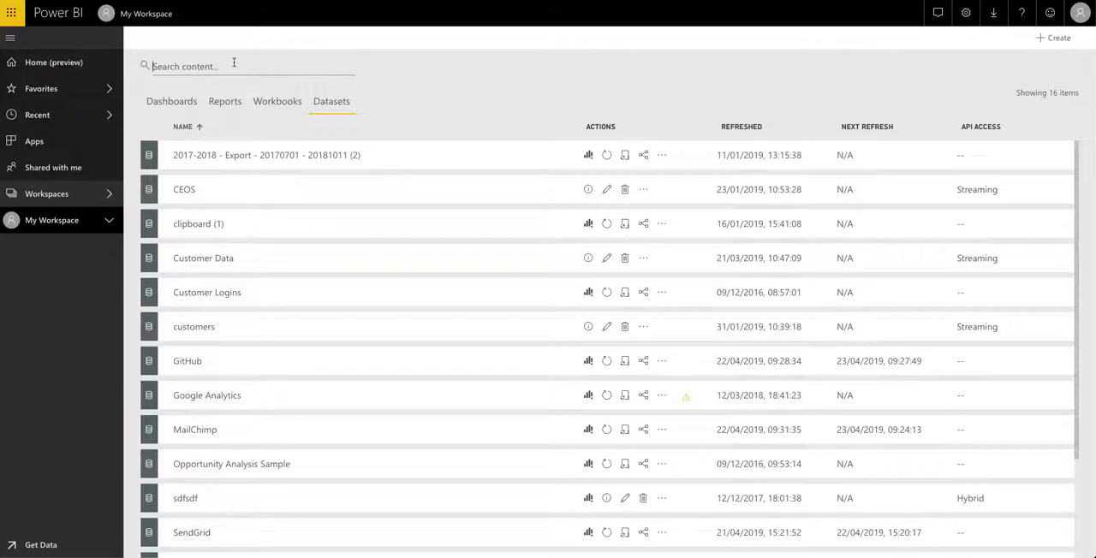
type("Cus")
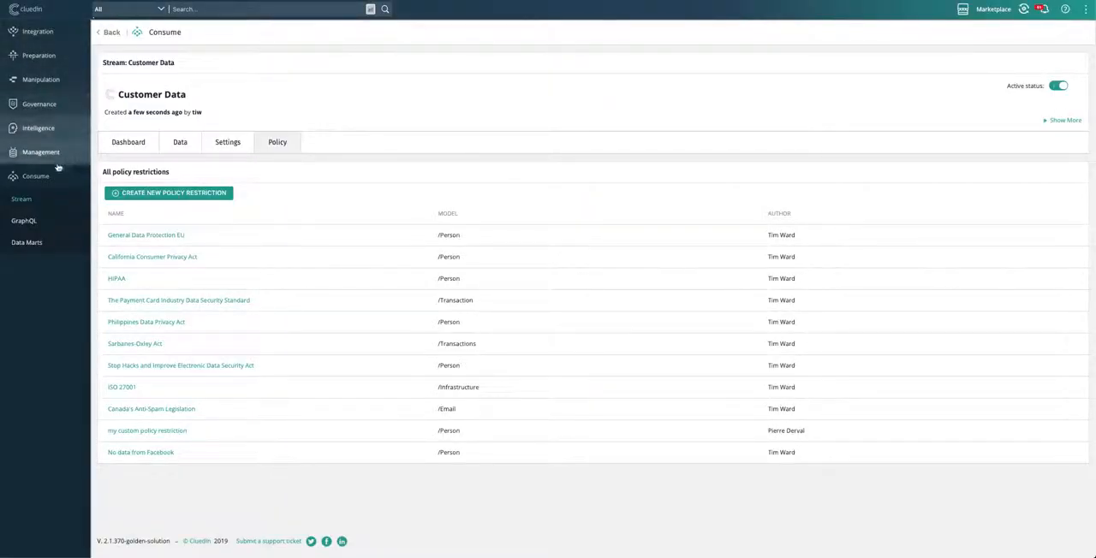
Step: Create another CluedIn stream named "Customer Data" with Intelligence as its stage
left_click(39, 178)
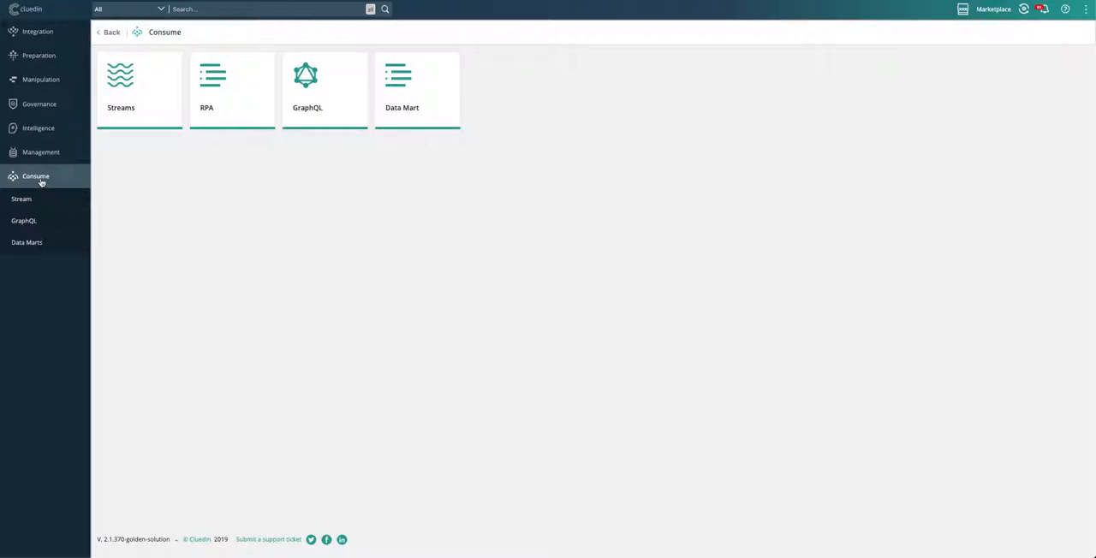
left_click(134, 112)
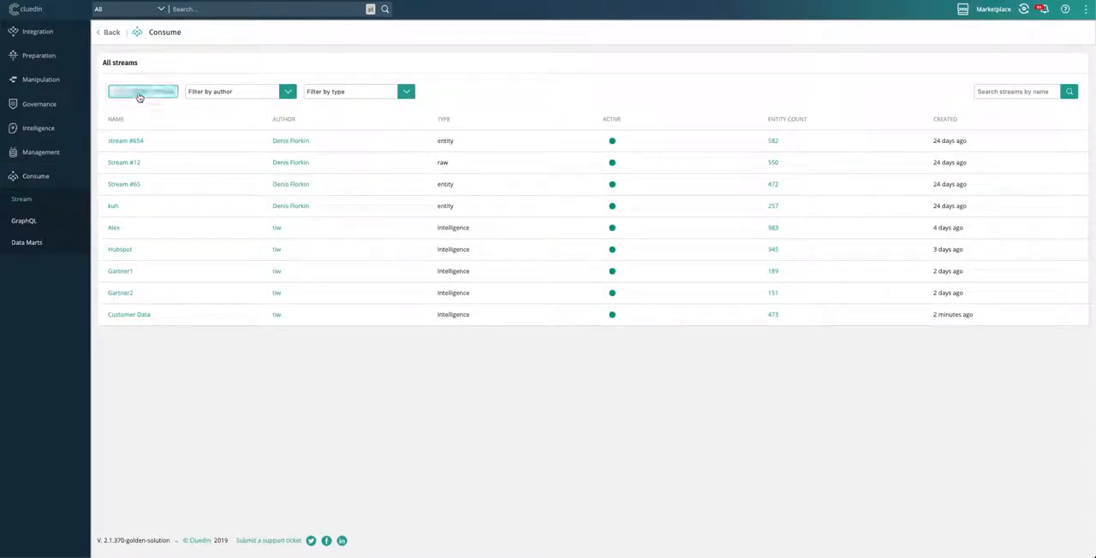
left_click(139, 94)
left_click(141, 118)
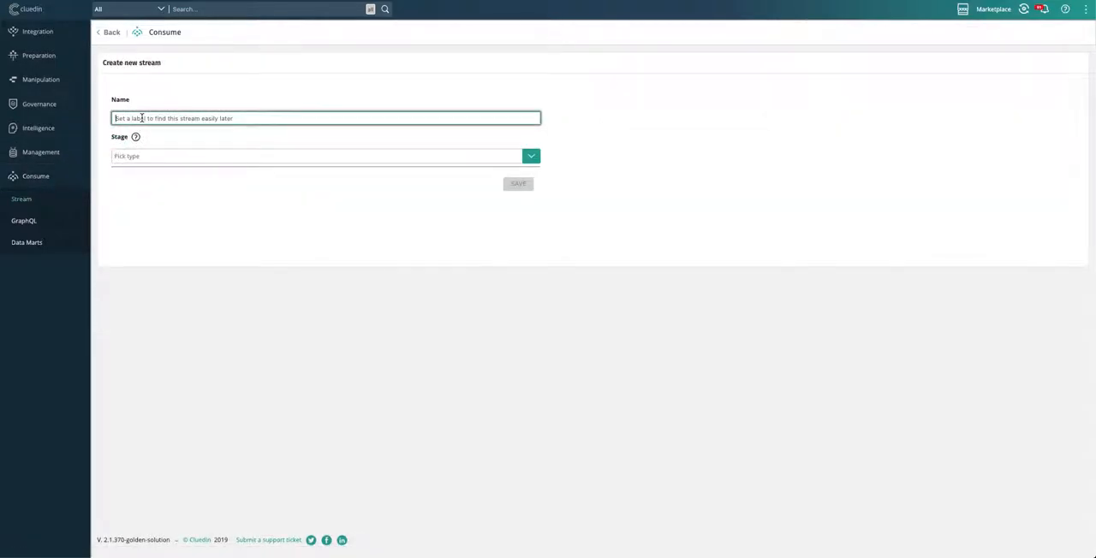
type("Customer Data")
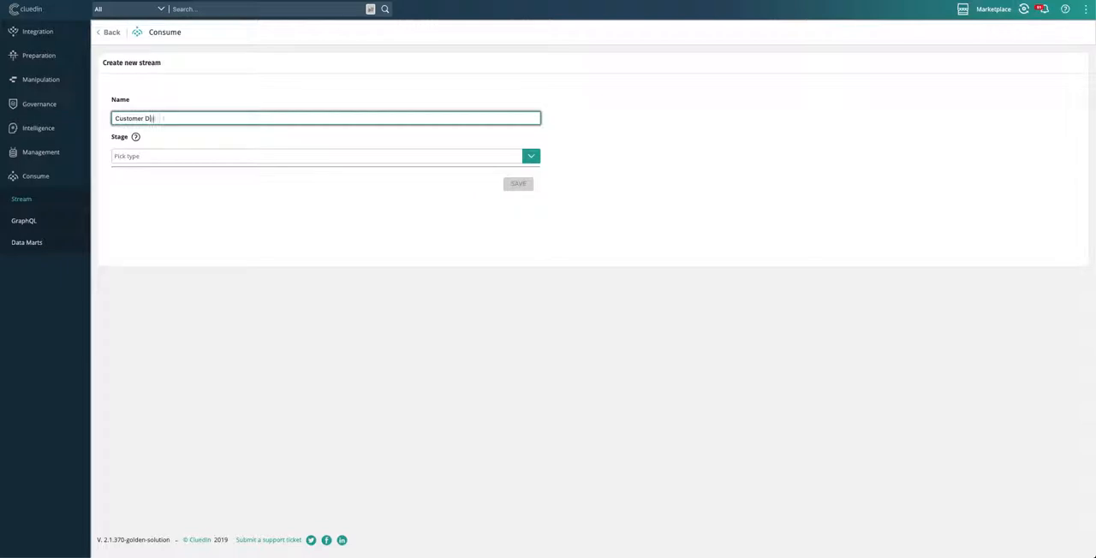
left_click(174, 157)
scroll(151, 281, "down", 3)
scroll(151, 281, "down", 3)
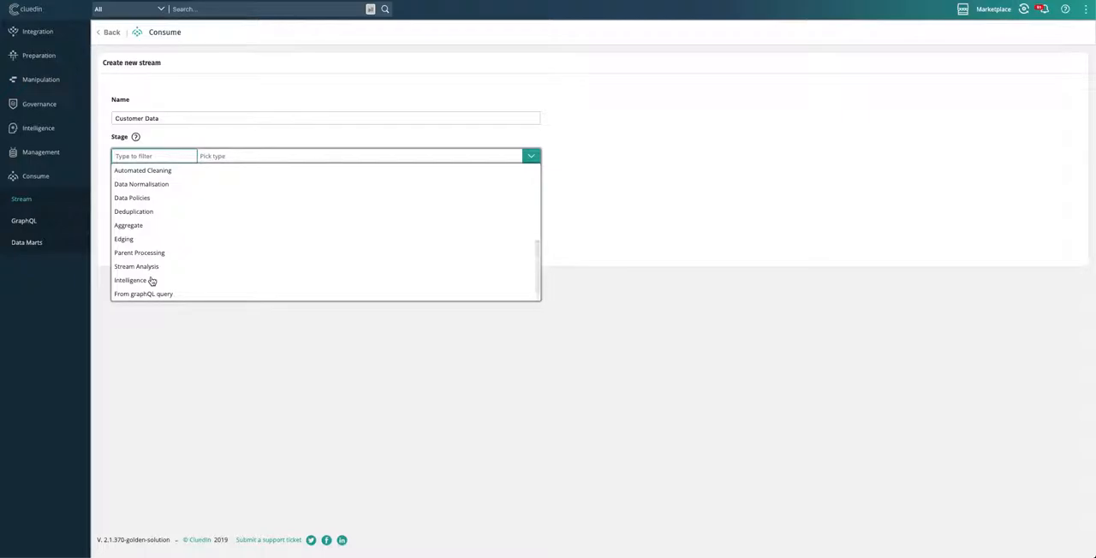
left_click(139, 281)
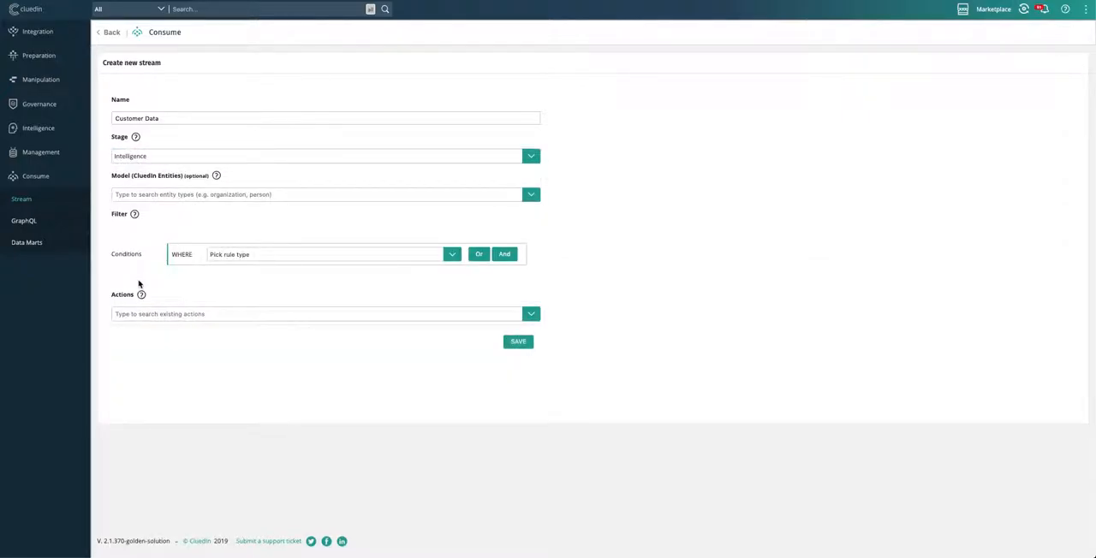
Step: Set the new stream's CluedIn entity model to Organization
left_click(534, 195)
type("Org")
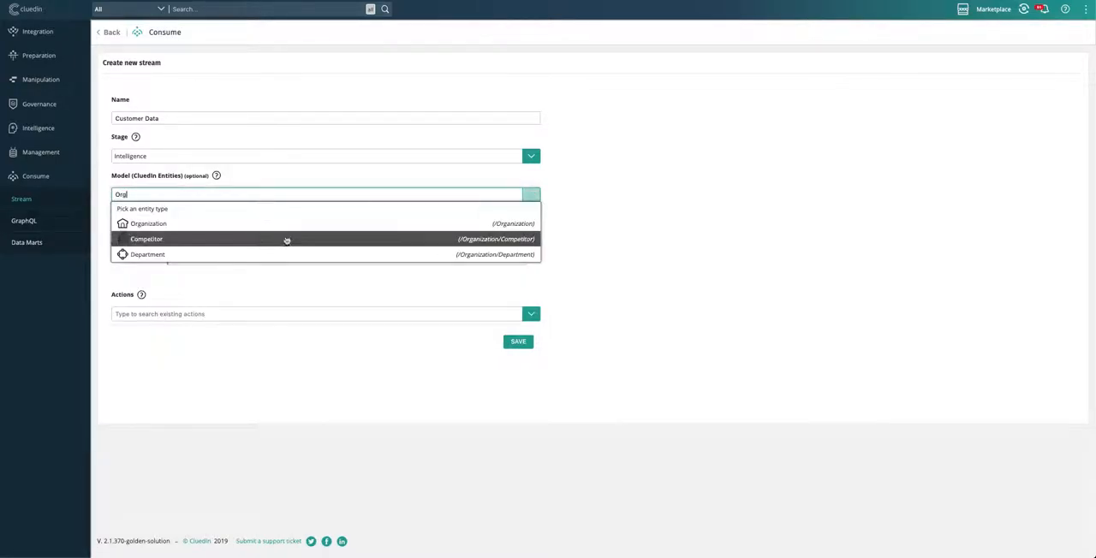
key("Return")
Step: Add a Property matching condition on hubspot.deal.DealStage to the new stream's filter
left_click(377, 257)
left_click(359, 270)
left_click(332, 275)
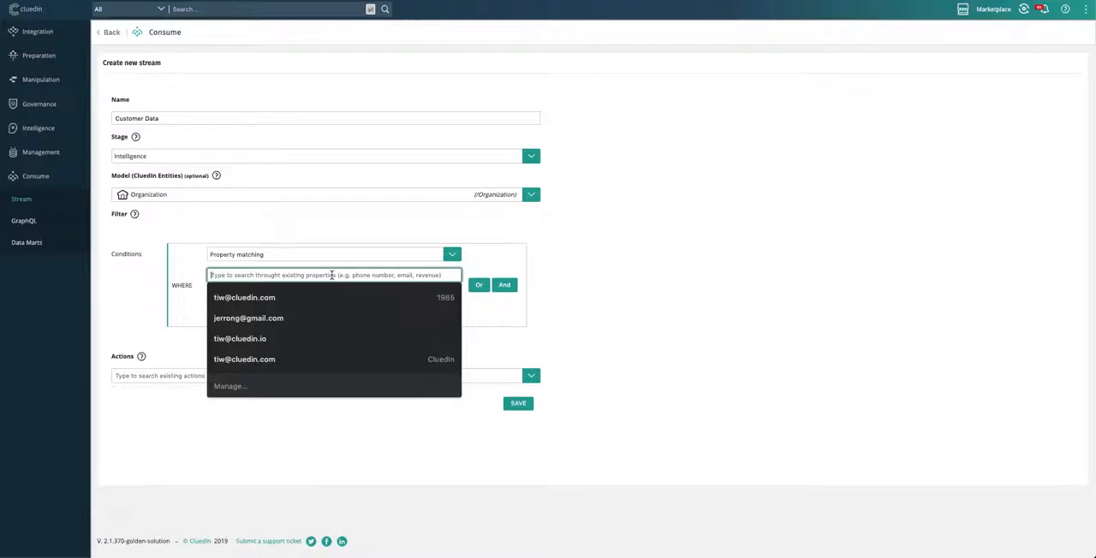
type("dealst")
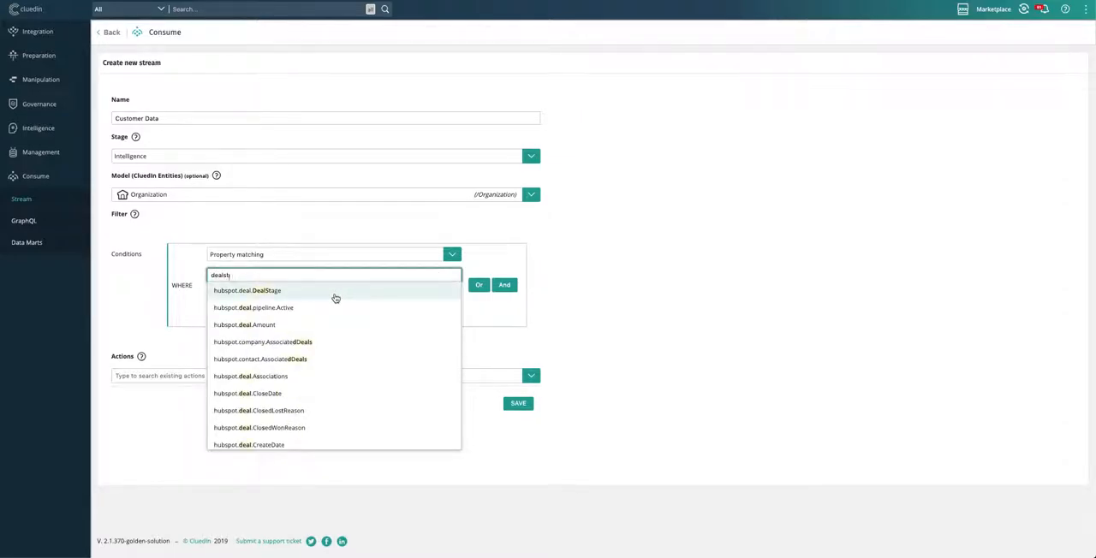
left_click(334, 294)
Step: Make the new stream's deal stage condition match records whose value Has Ever Been Equal To "Closed Won"
left_click(322, 296)
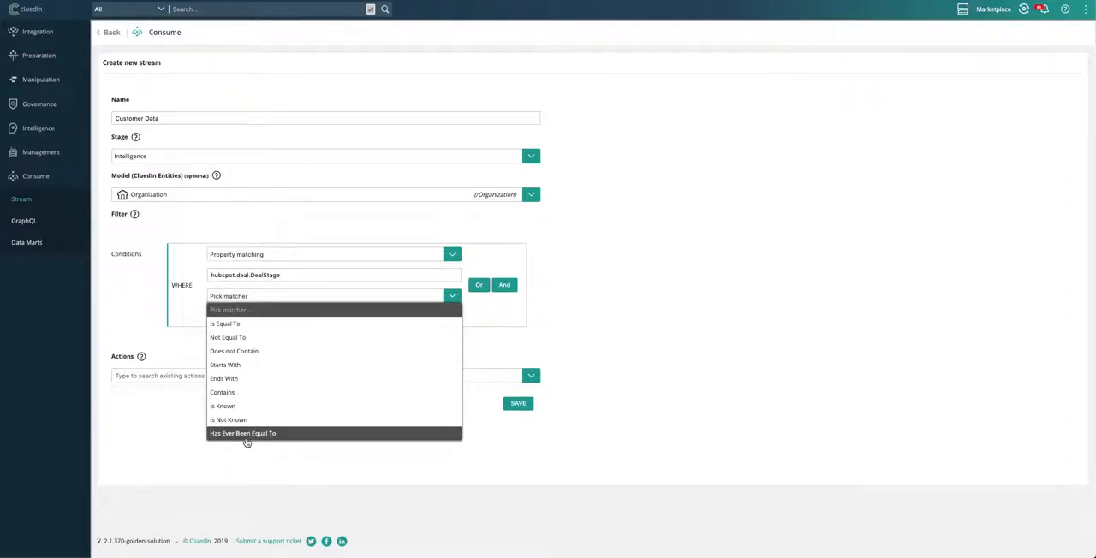
left_click(247, 436)
left_click(254, 317)
type("Closed Won")
left_click(421, 426)
Step: Assign the Export/stream to external service action with the Azure ML service connection, and save the stream
left_click(467, 374)
left_click(451, 408)
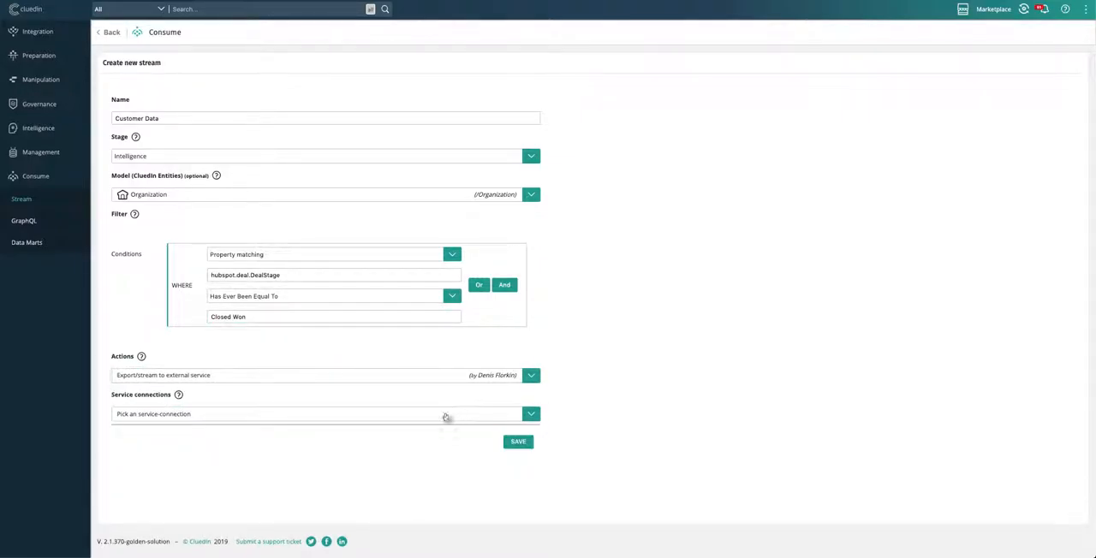
left_click(387, 419)
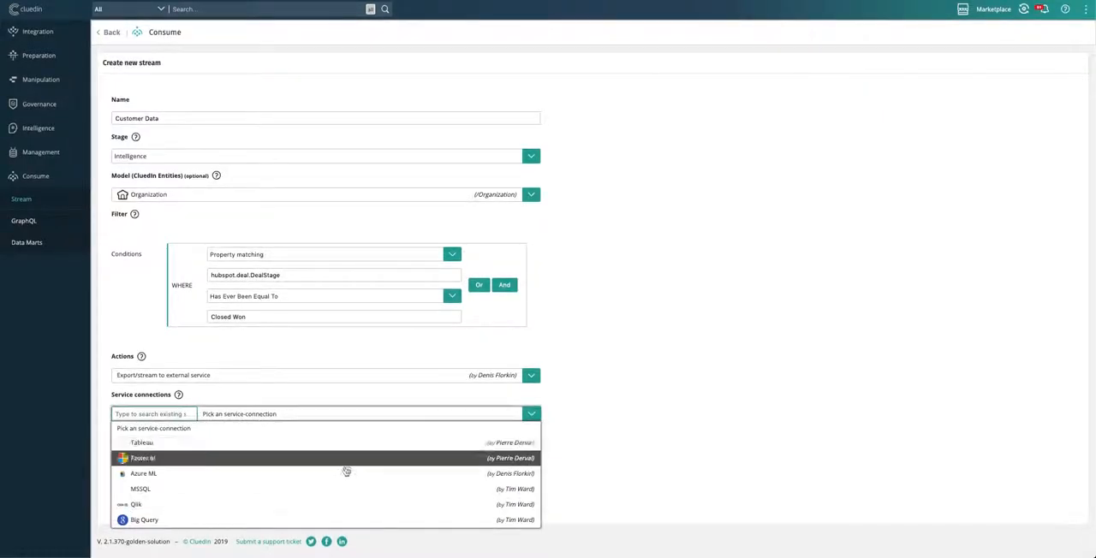
left_click(341, 475)
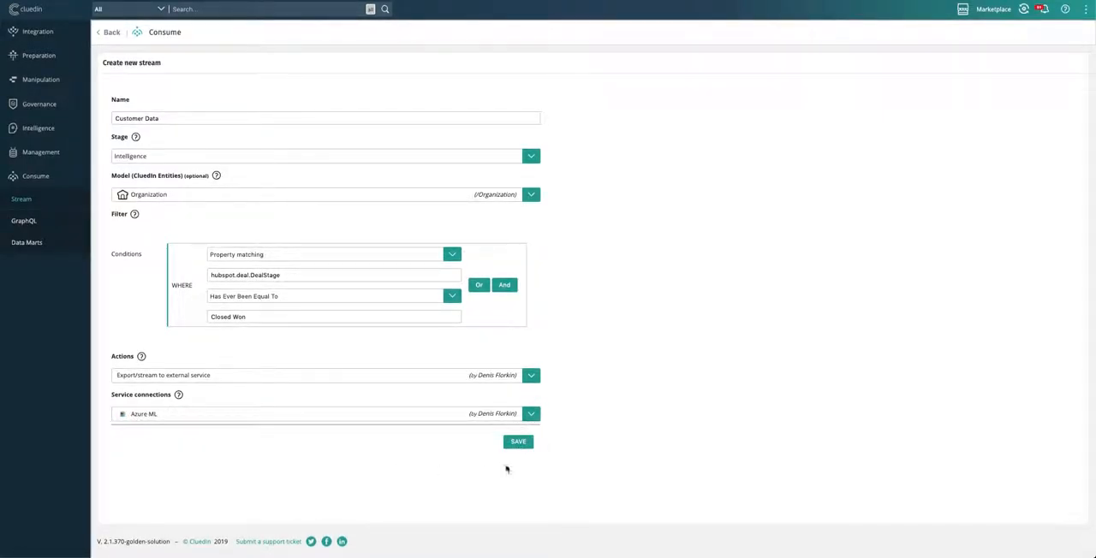
left_click(520, 444)
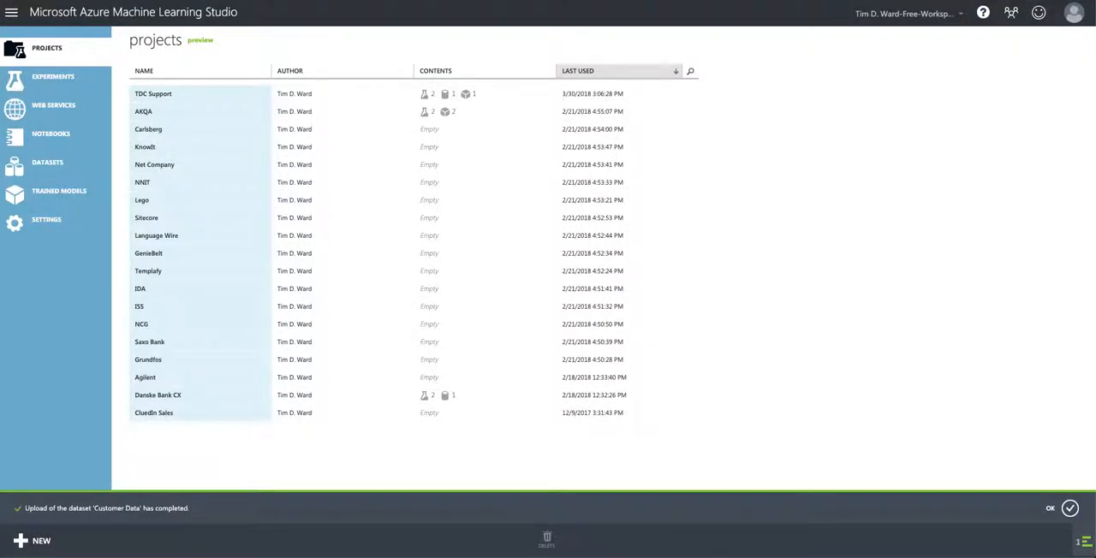
Step: View the datasets in Azure Machine Learning Studio, and return to the CluedIn home dashboard
left_click(77, 162)
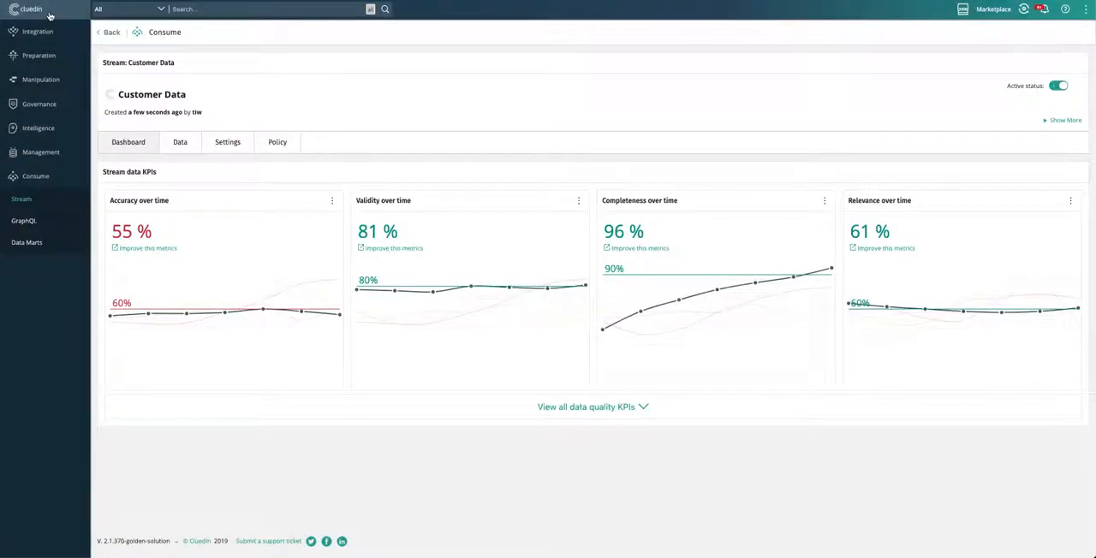
left_click(50, 12)
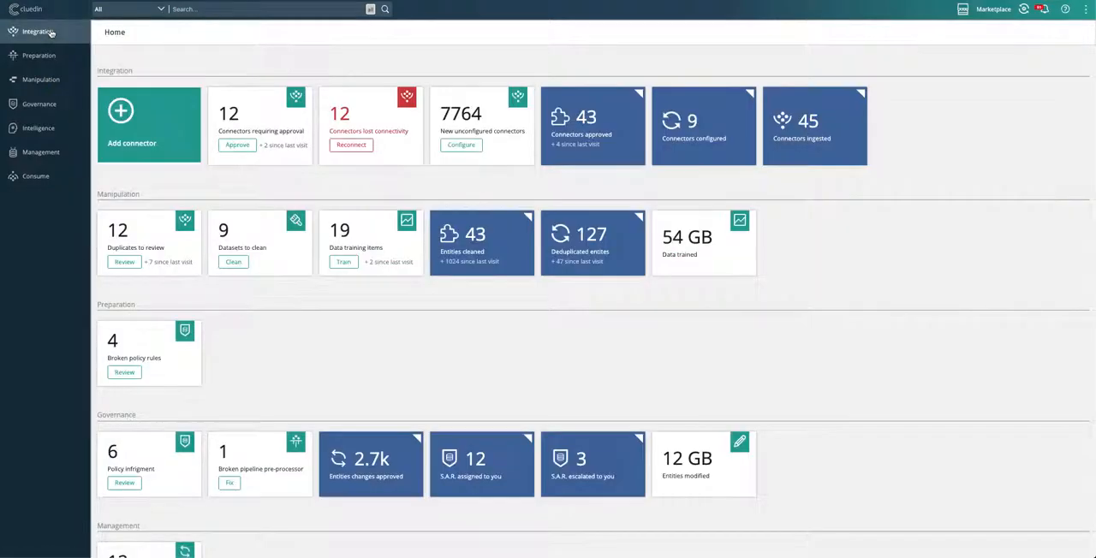